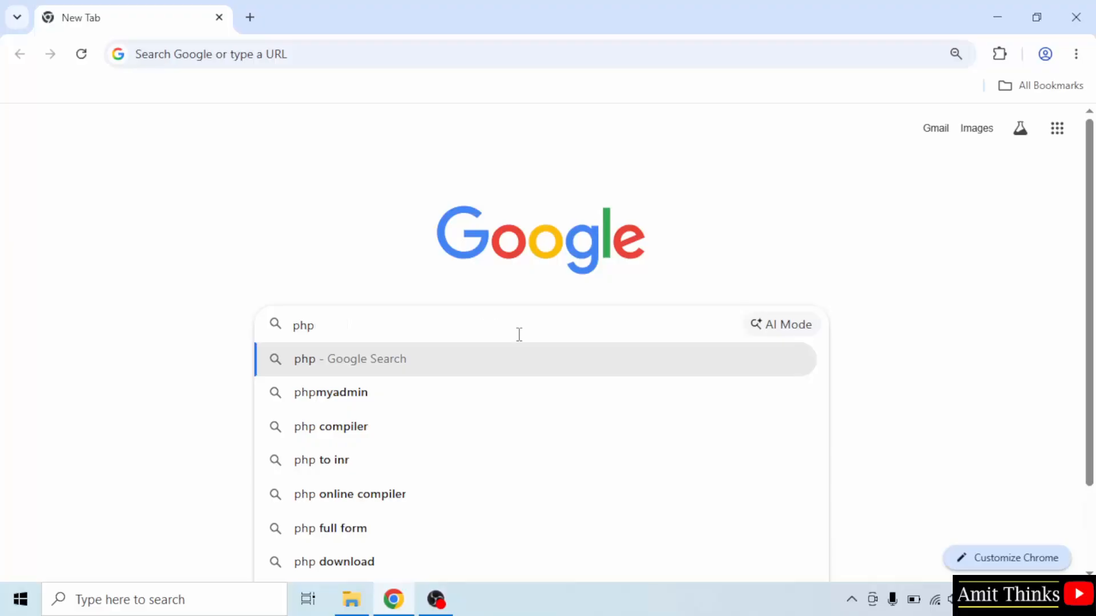
Step: Search Google for php and open the official php.net website from the results
{"action": "key", "text": "Return"}
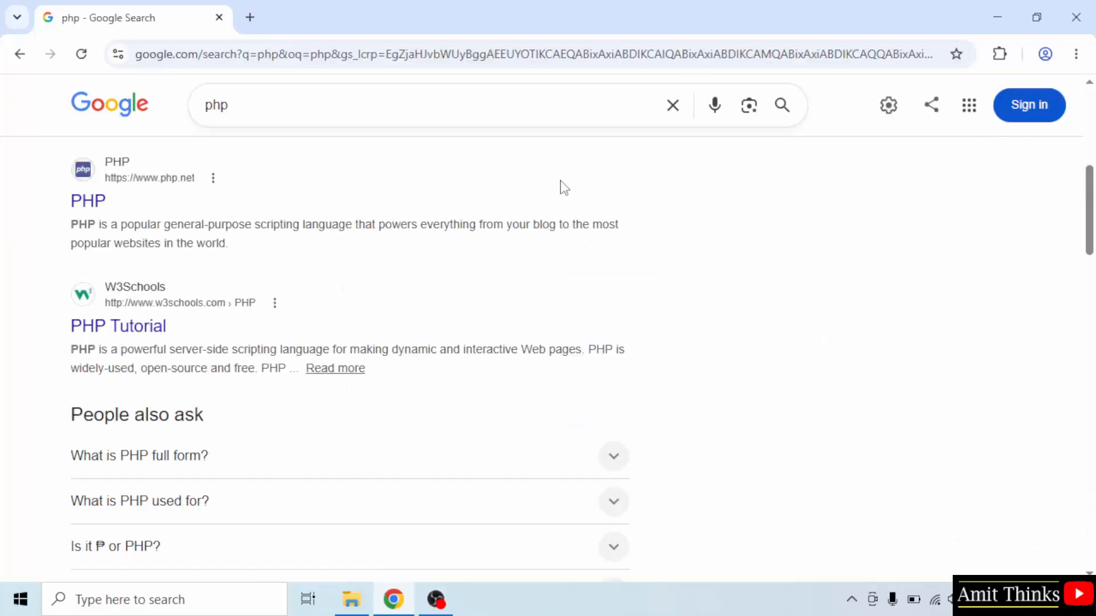
{"action": "left_click", "coordinate": [89, 211]}
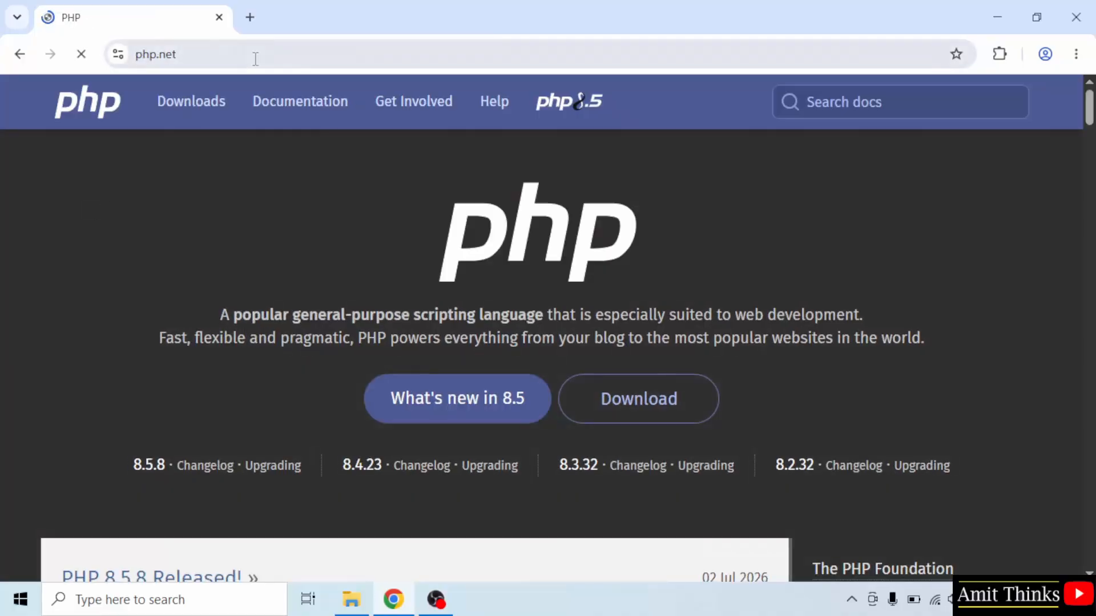
{"action": "left_click", "coordinate": [255, 59]}
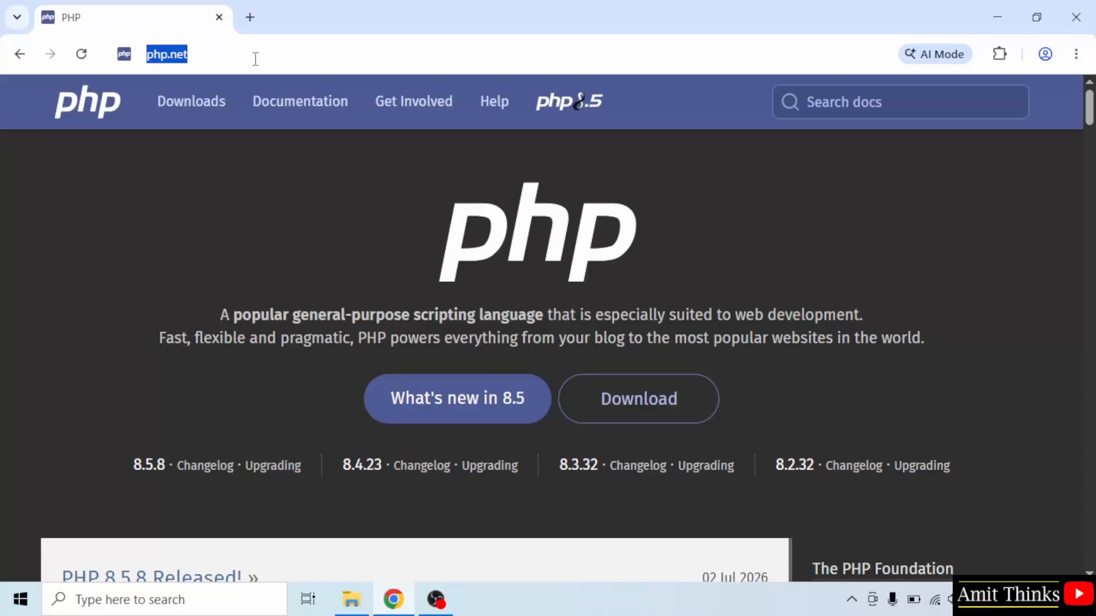
{"action": "left_click", "coordinate": [122, 224]}
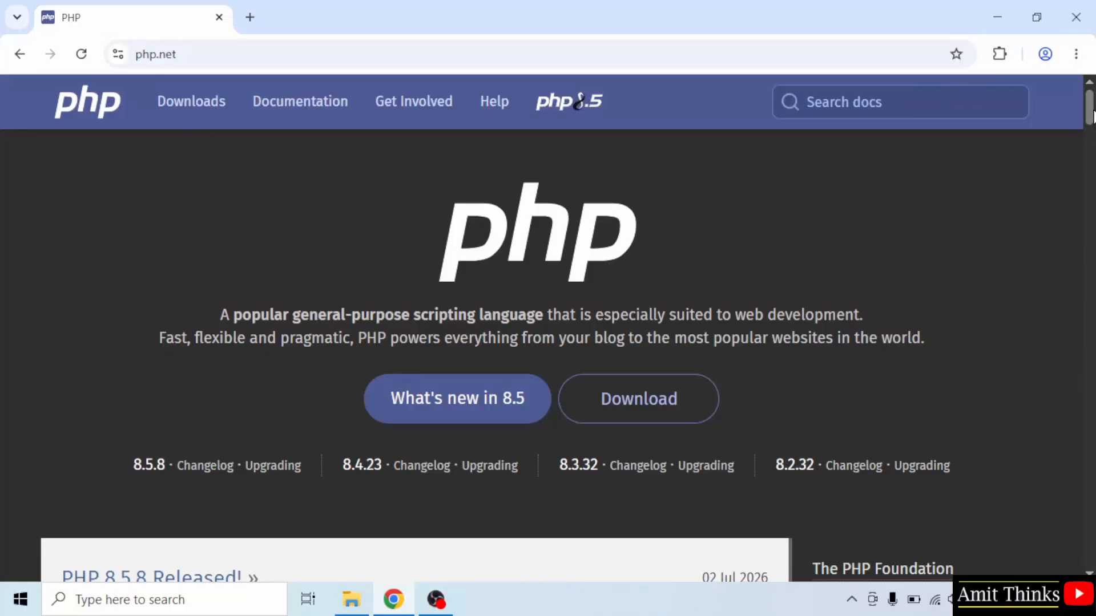
Step: Open the downloads page linked in the PHP 8.5.8 release announcement
{"action": "scroll", "coordinate": [1089, 108], "scroll_direction": "down", "scroll_amount": 7}
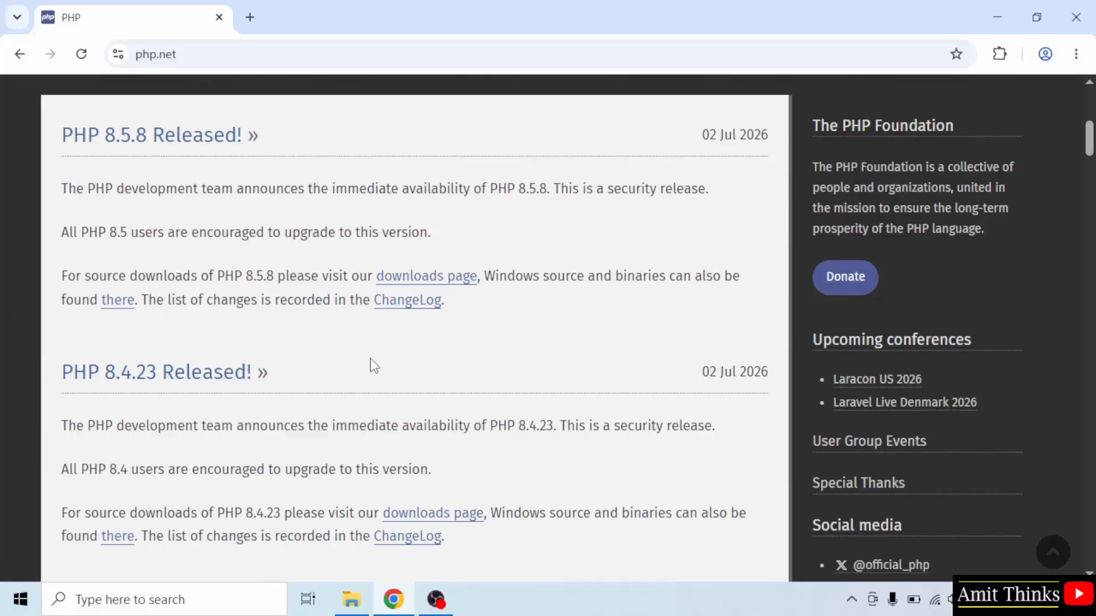
{"action": "left_click", "coordinate": [406, 287]}
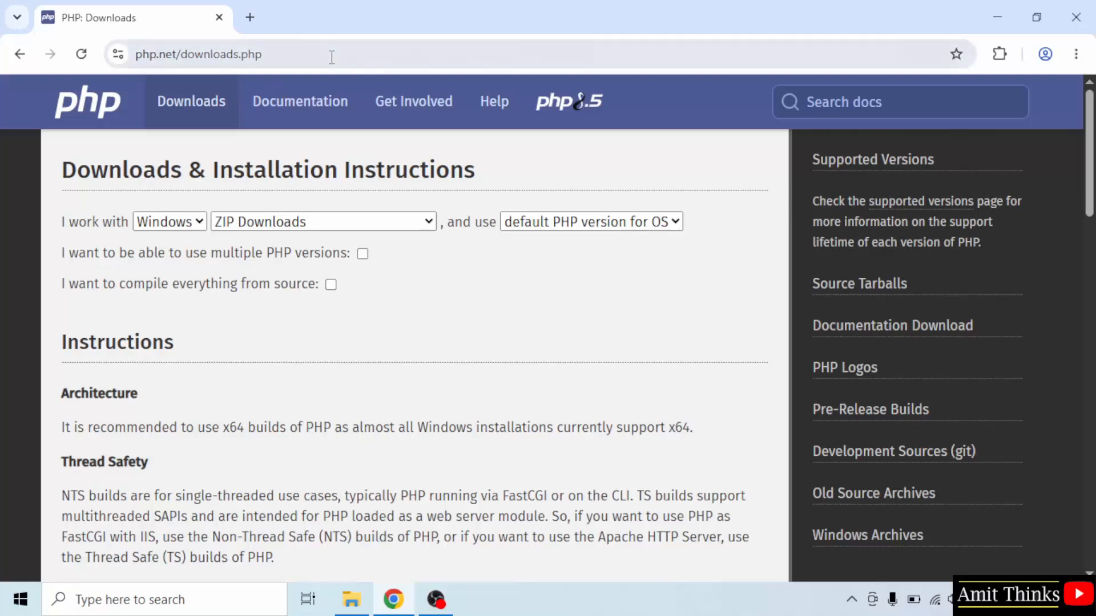
{"action": "left_click", "coordinate": [331, 55]}
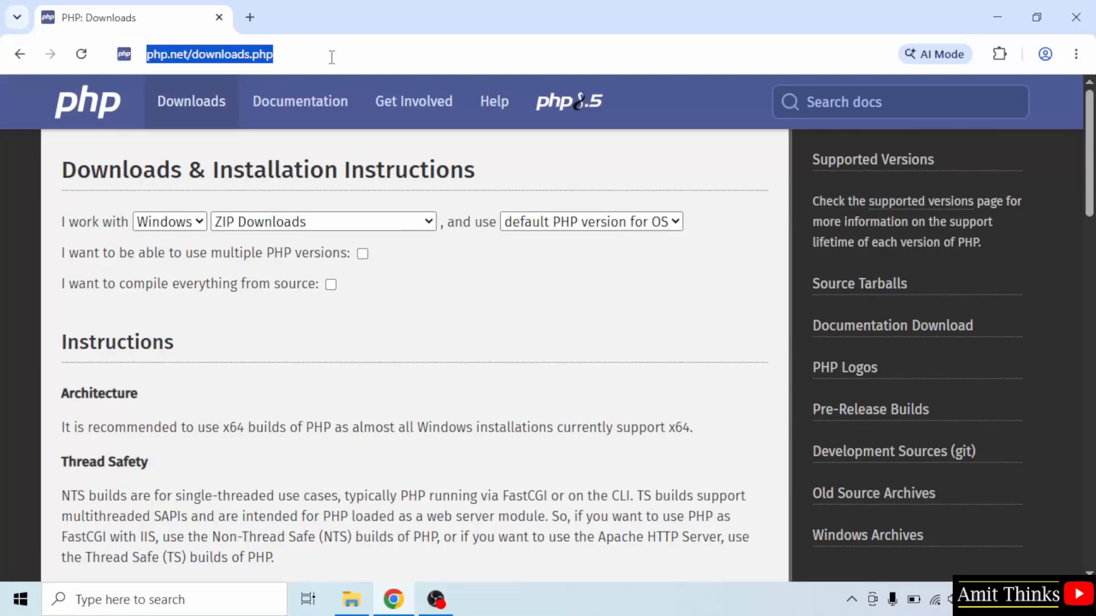
{"action": "left_click", "coordinate": [764, 224]}
Step: Download the Zip package of the PHP 8.5.8 VS17 x64 Thread Safe build
{"action": "left_click_drag", "start_coordinate": [1091, 189], "coordinate": [1090, 336]}
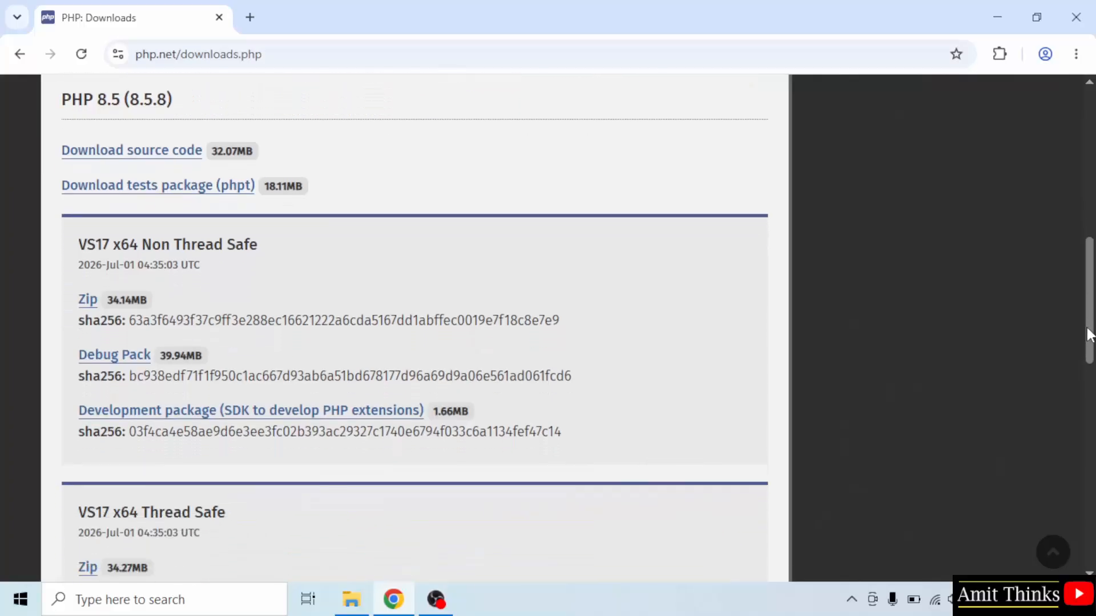
{"action": "triple_click", "coordinate": [105, 102]}
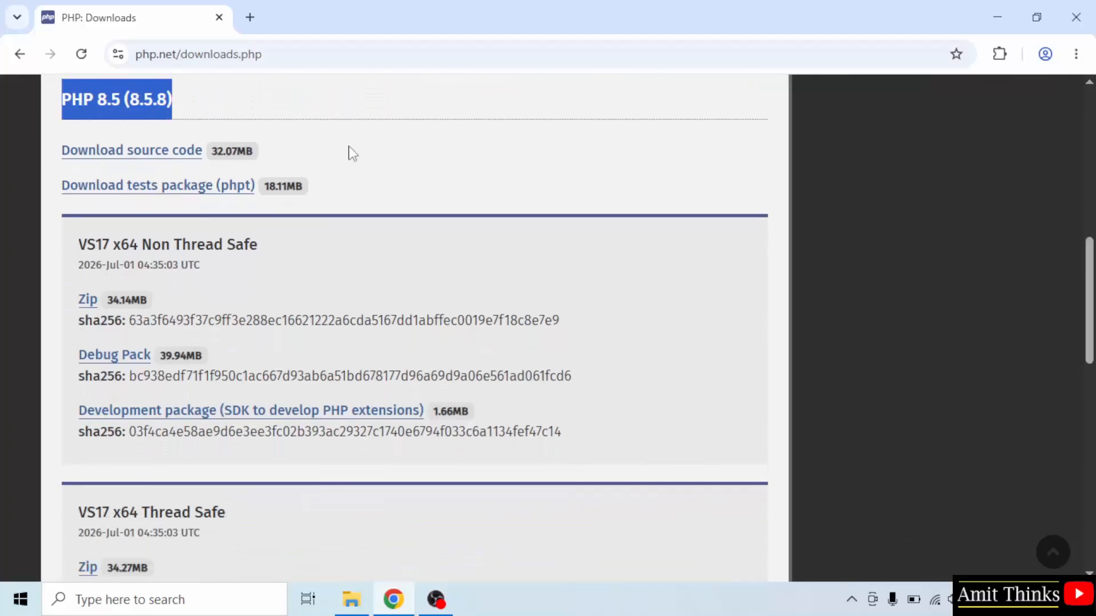
{"action": "left_click", "coordinate": [127, 264]}
{"action": "left_click_drag", "start_coordinate": [142, 246], "coordinate": [259, 247]}
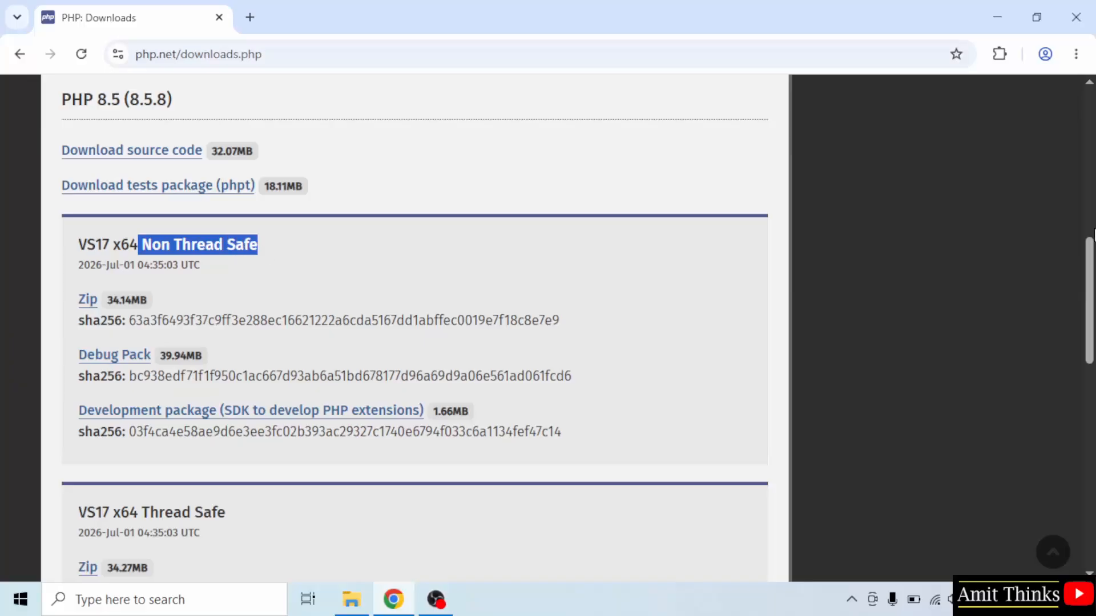
{"action": "left_click_drag", "start_coordinate": [1092, 262], "coordinate": [1094, 288]}
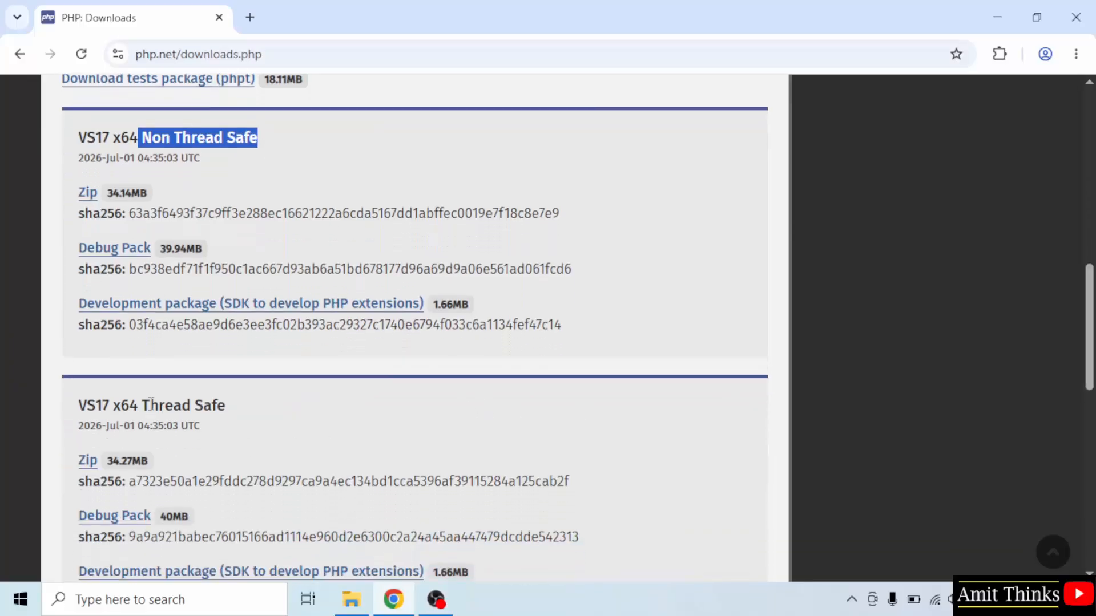
{"action": "left_click_drag", "start_coordinate": [151, 402], "coordinate": [245, 407]}
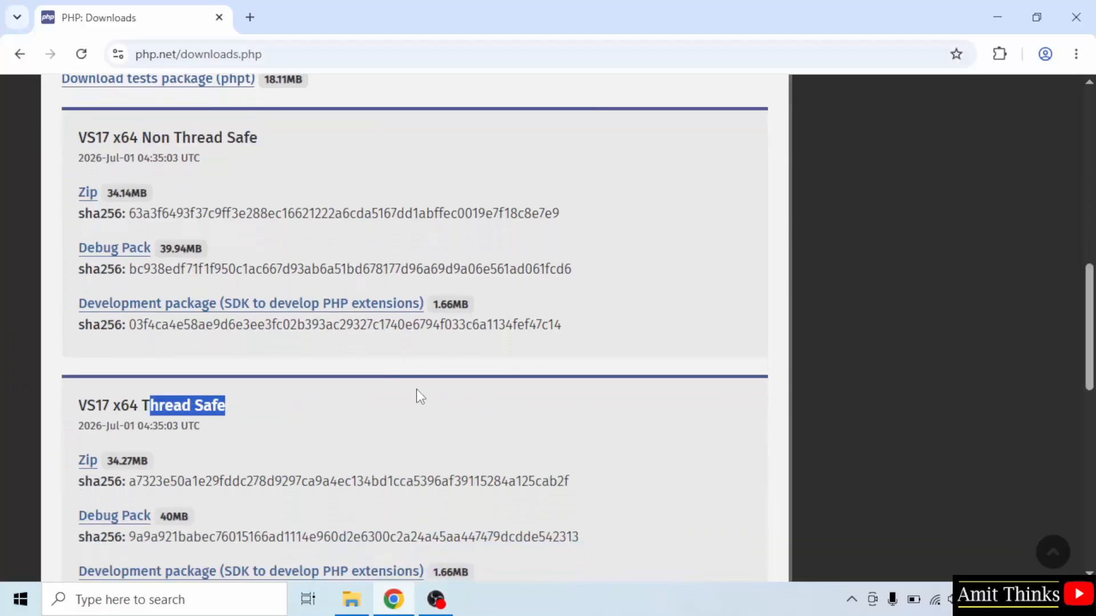
{"action": "scroll", "coordinate": [421, 396], "scroll_direction": "down", "scroll_amount": 1}
{"action": "left_click", "coordinate": [57, 405]}
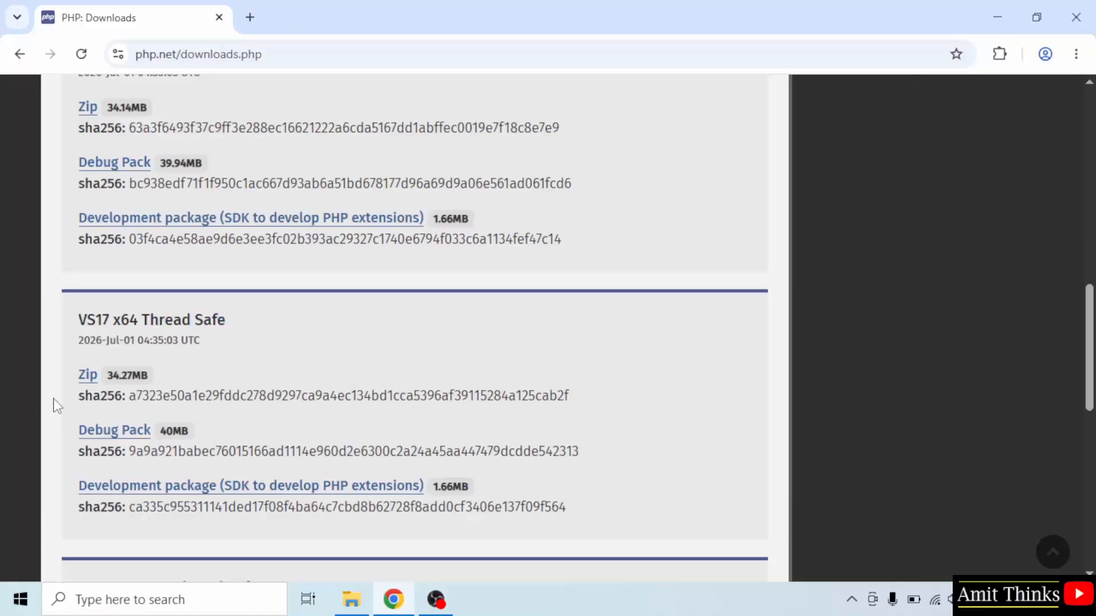
{"action": "left_click", "coordinate": [88, 376]}
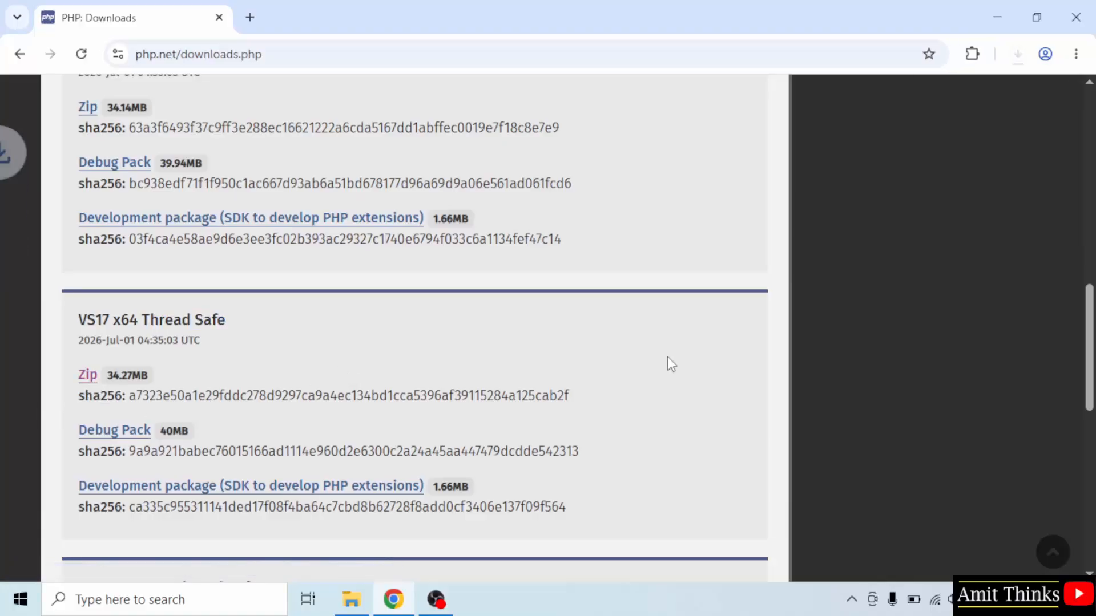
Step: Show the downloaded php-8.5.8-Win32-vs17-x64.zip in its folder and extract it to a subfolder of the same name
{"action": "left_click", "coordinate": [1014, 57]}
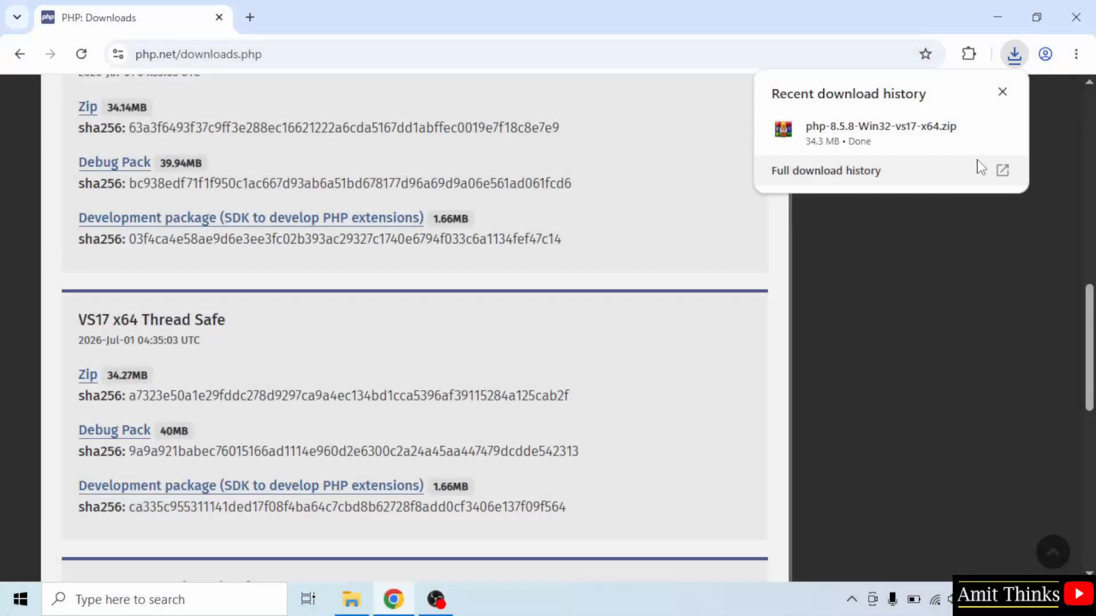
{"action": "right_click", "coordinate": [926, 149]}
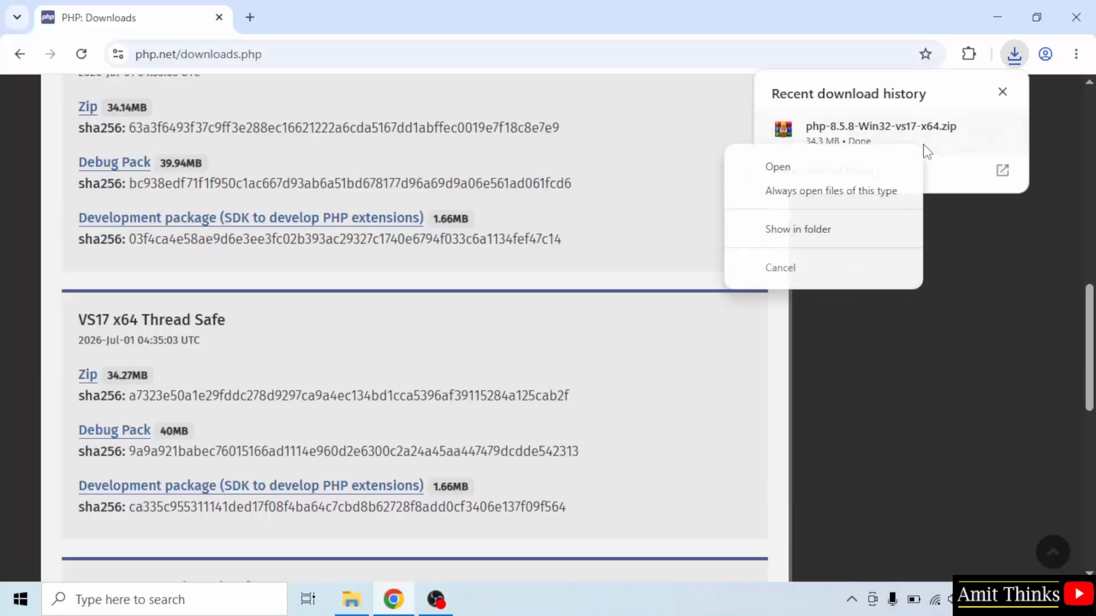
{"action": "left_click", "coordinate": [864, 228]}
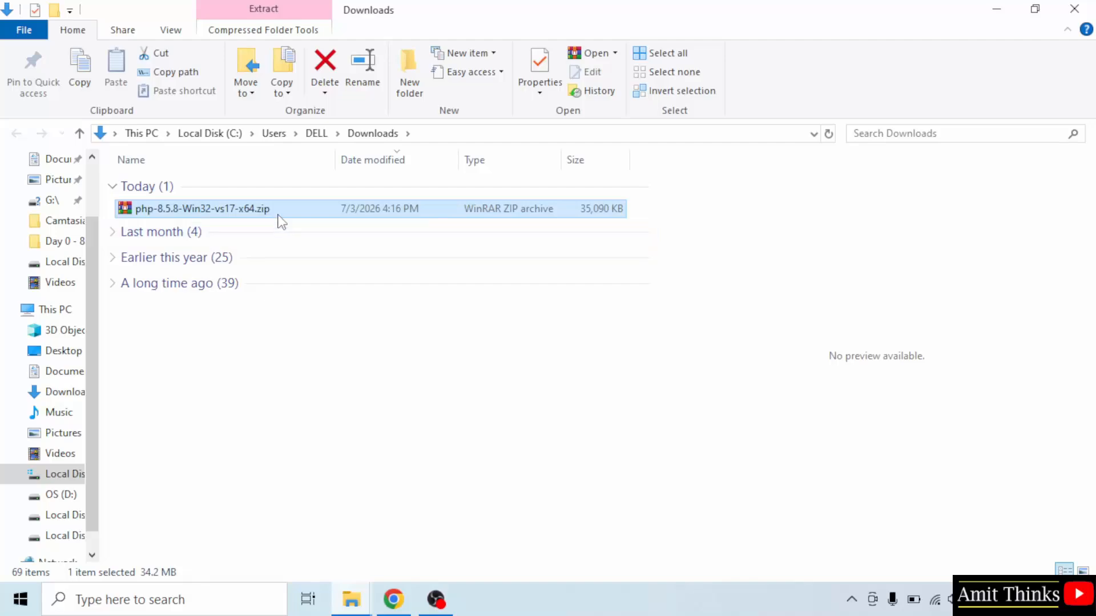
{"action": "right_click", "coordinate": [279, 210]}
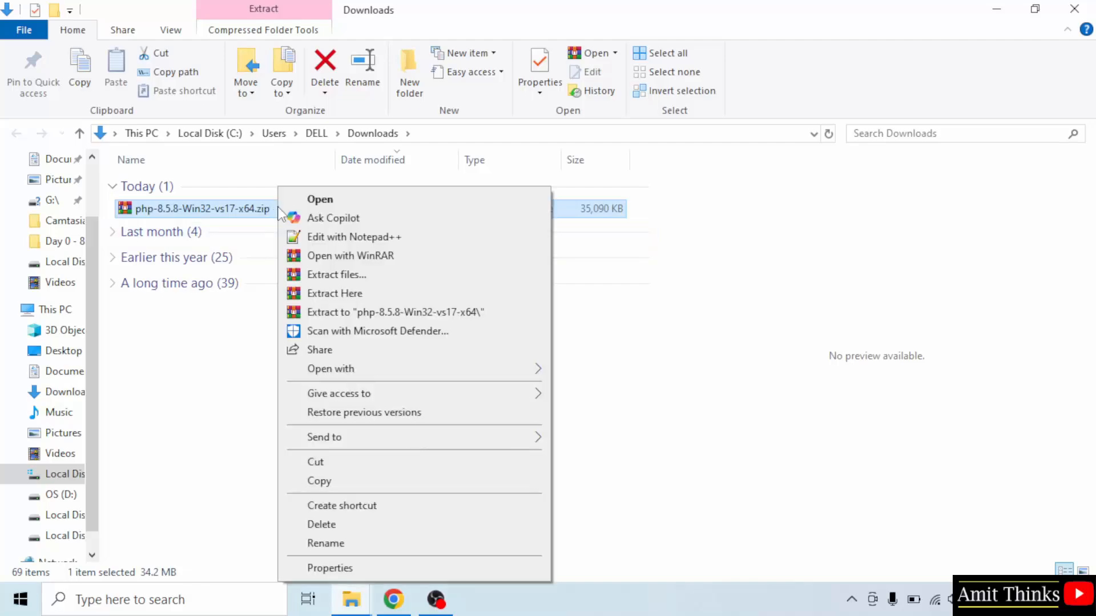
{"action": "left_click", "coordinate": [412, 316]}
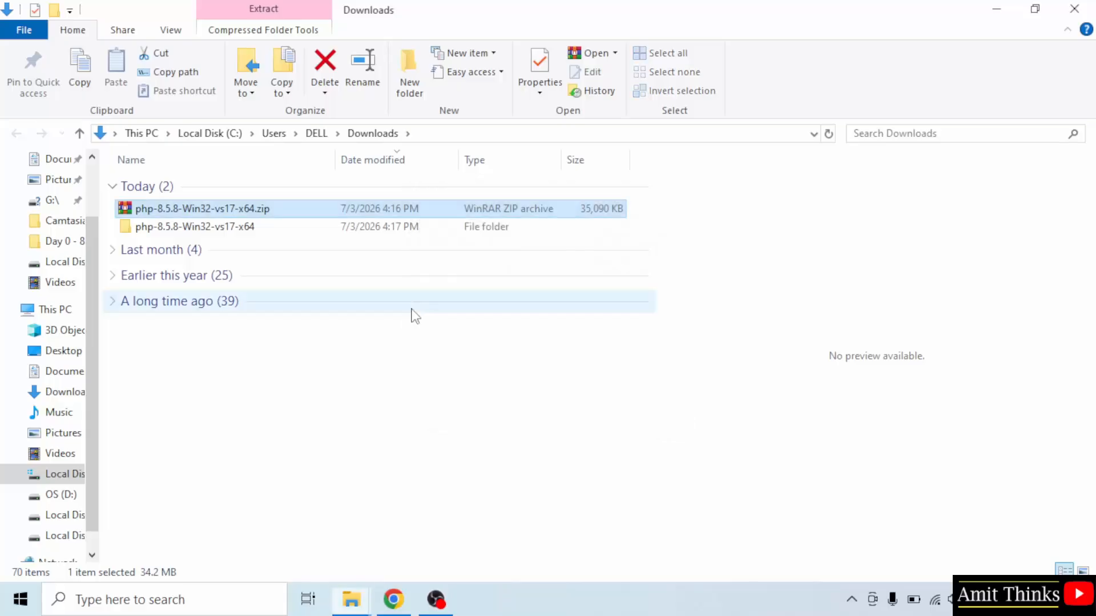
Step: Rename the extracted folder to php-8.5.8 and check its contents, returning to the Downloads folder
{"action": "left_click", "coordinate": [202, 224]}
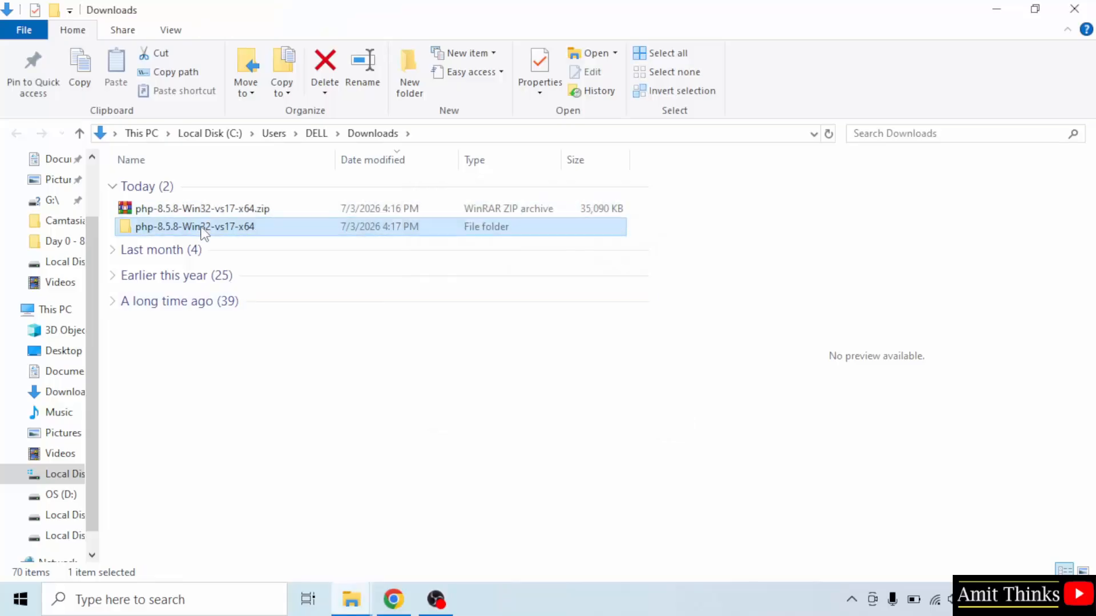
{"action": "right_click", "coordinate": [202, 225]}
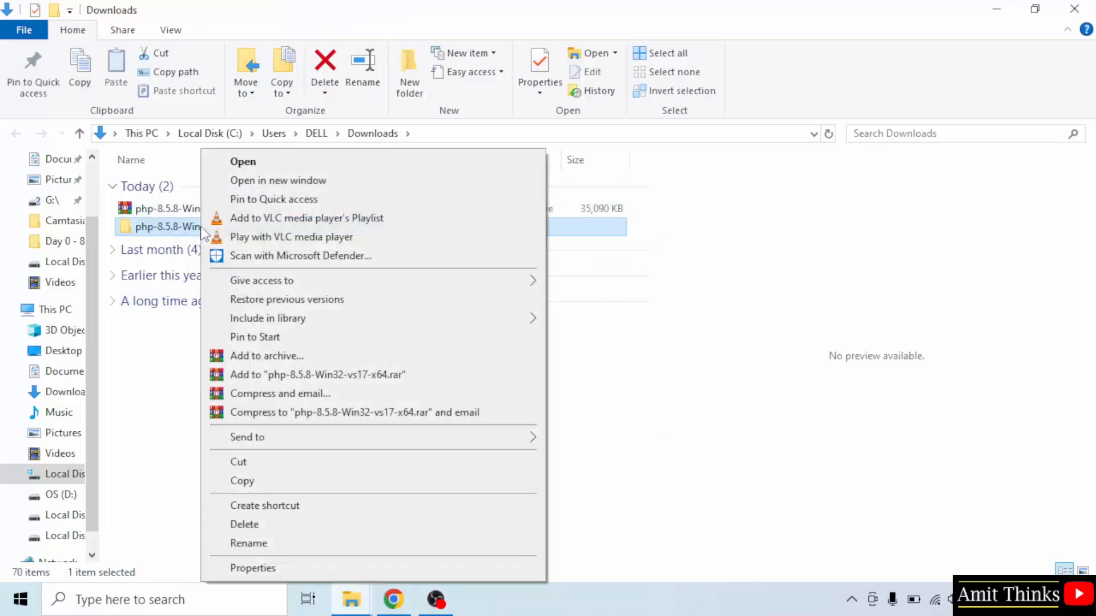
{"action": "left_click", "coordinate": [285, 543]}
{"action": "left_click", "coordinate": [266, 227]}
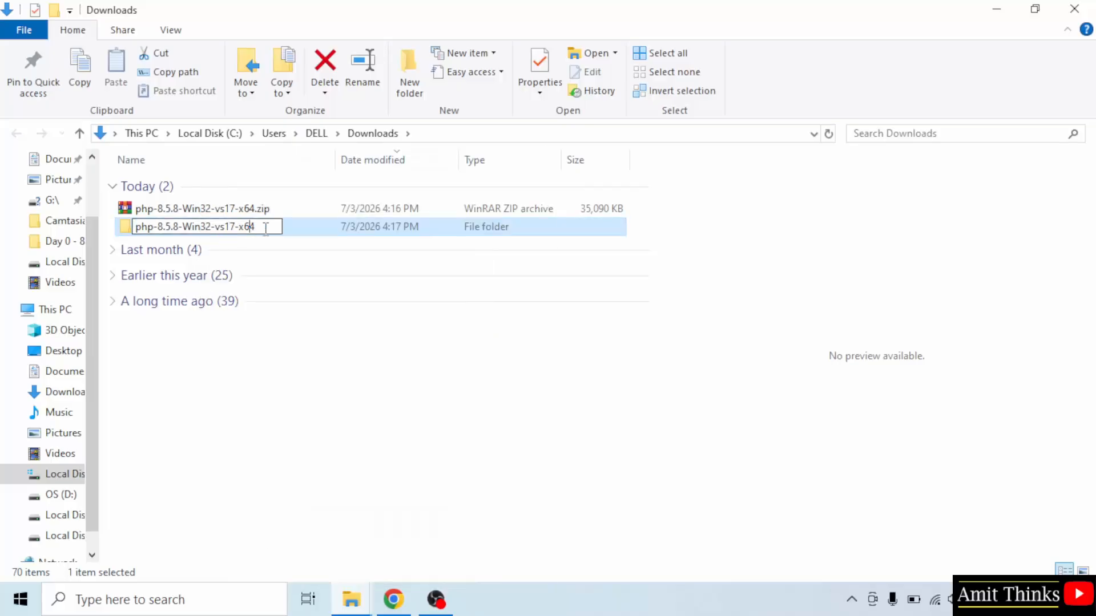
{"action": "left_click_drag", "start_coordinate": [265, 228], "coordinate": [182, 231]}
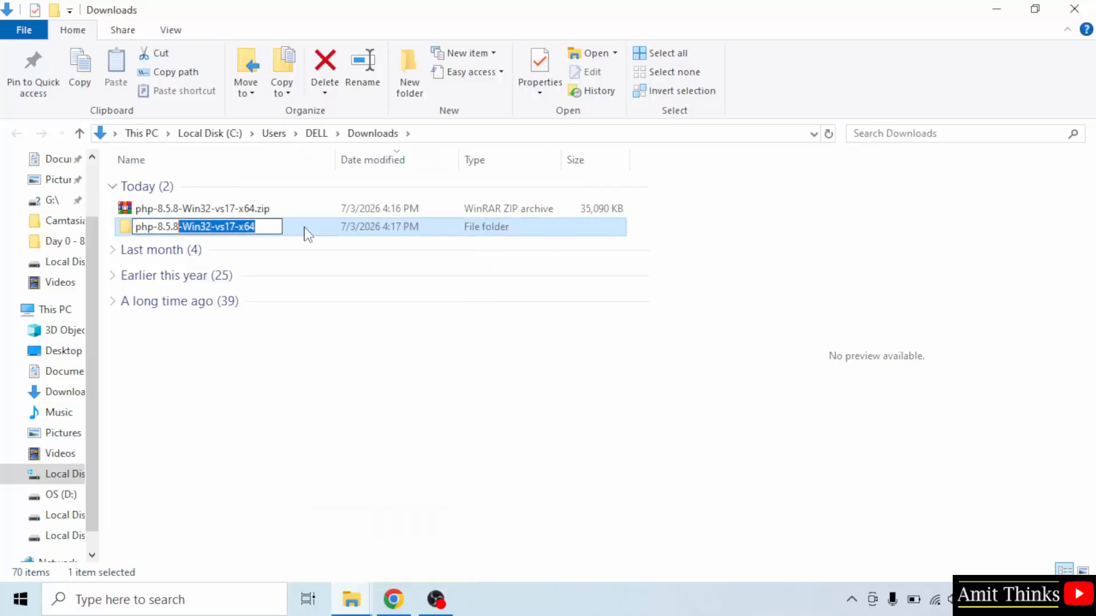
{"action": "key", "text": "BackSpace"}
{"action": "left_click", "coordinate": [403, 371]}
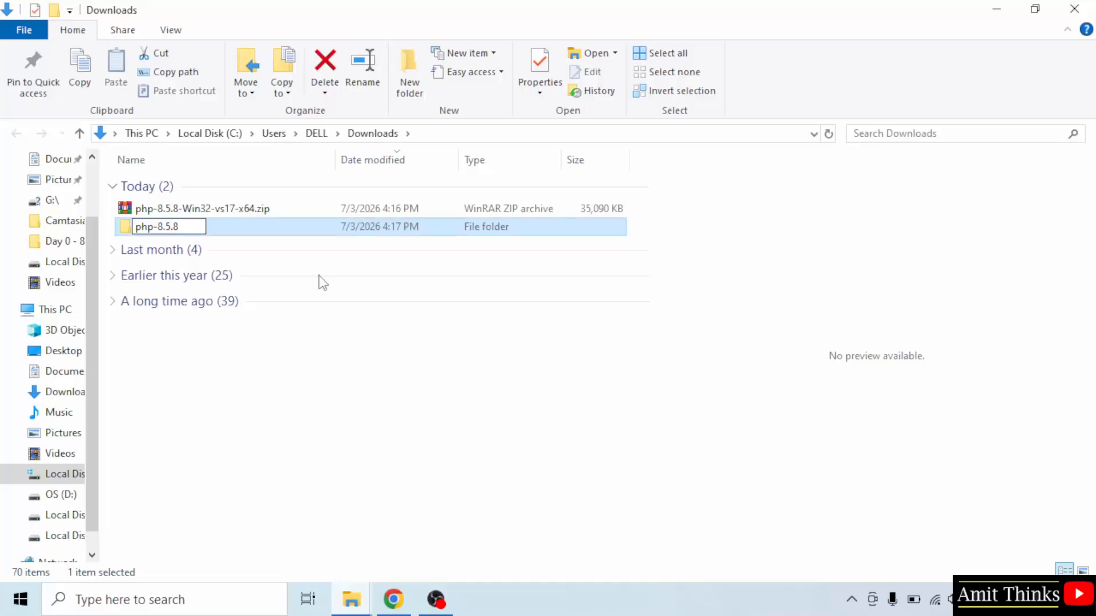
{"action": "double_click", "coordinate": [183, 228]}
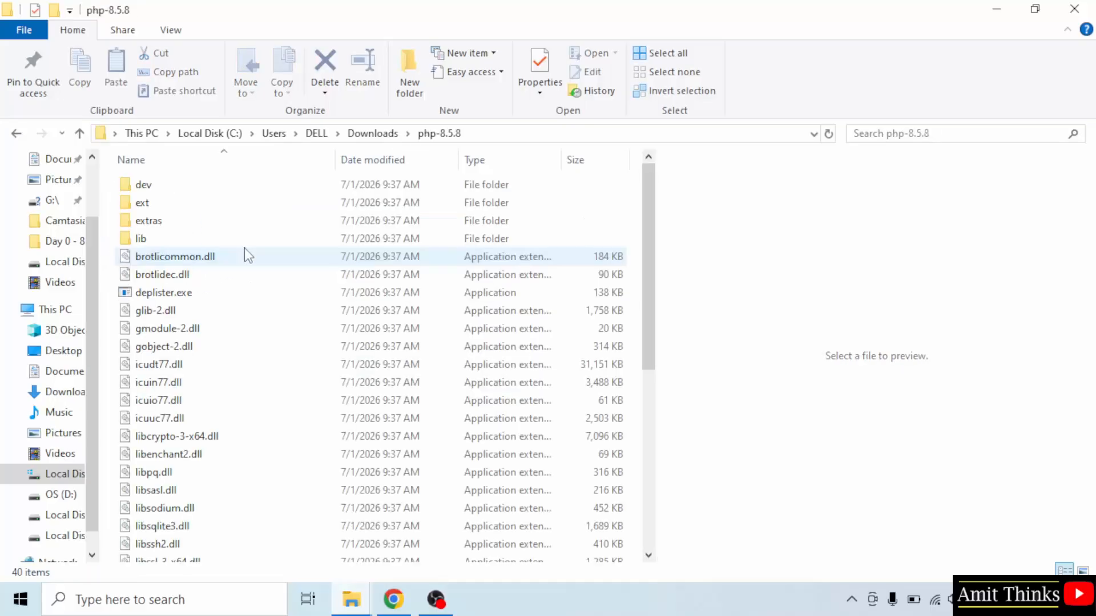
{"action": "left_click", "coordinate": [16, 133]}
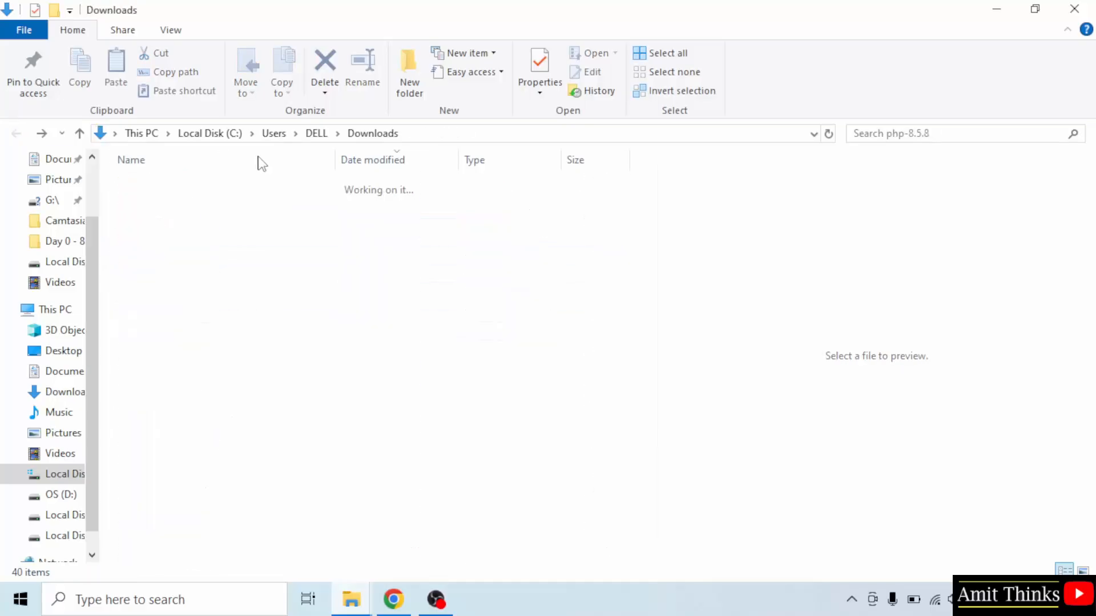
Step: Copy the php-8.5.8 folder from Downloads into C:\Program Files, granting administrator permission
{"action": "right_click", "coordinate": [168, 229]}
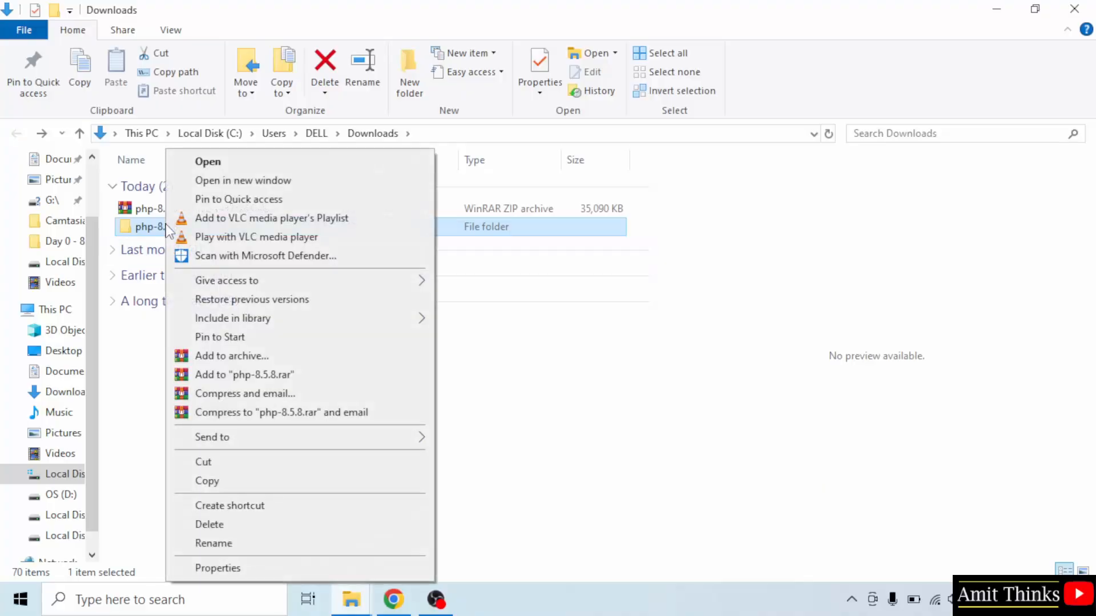
{"action": "left_click", "coordinate": [207, 481]}
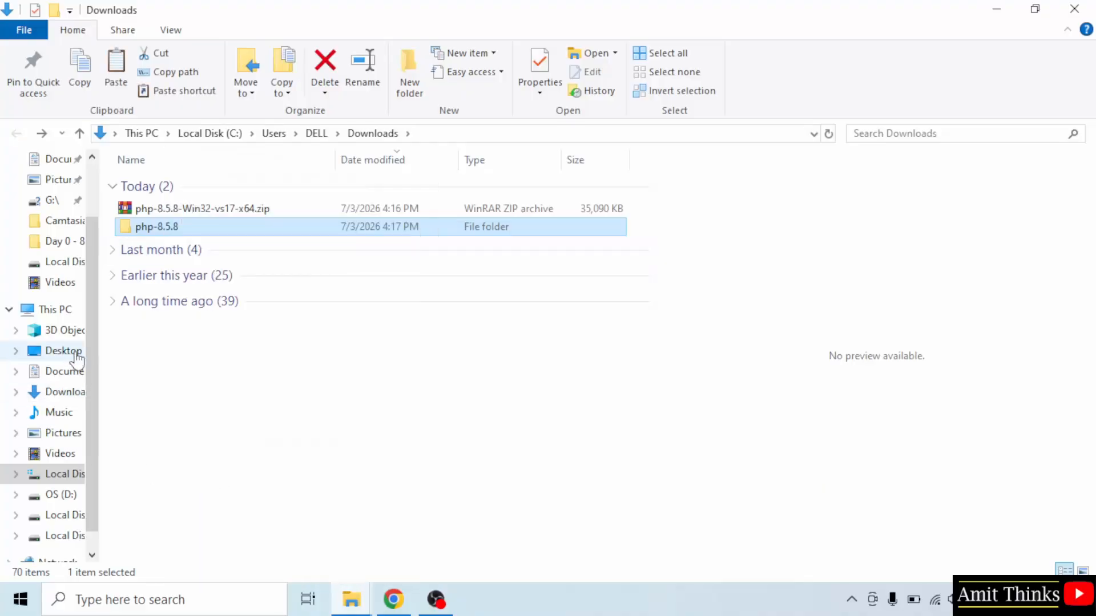
{"action": "left_click", "coordinate": [70, 313]}
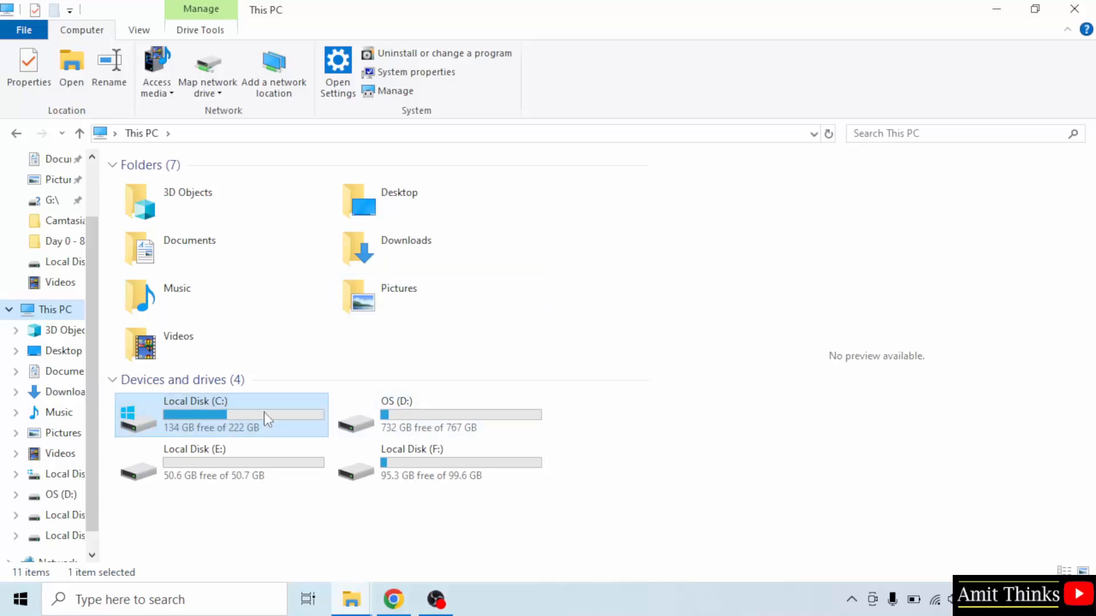
{"action": "double_click", "coordinate": [268, 420]}
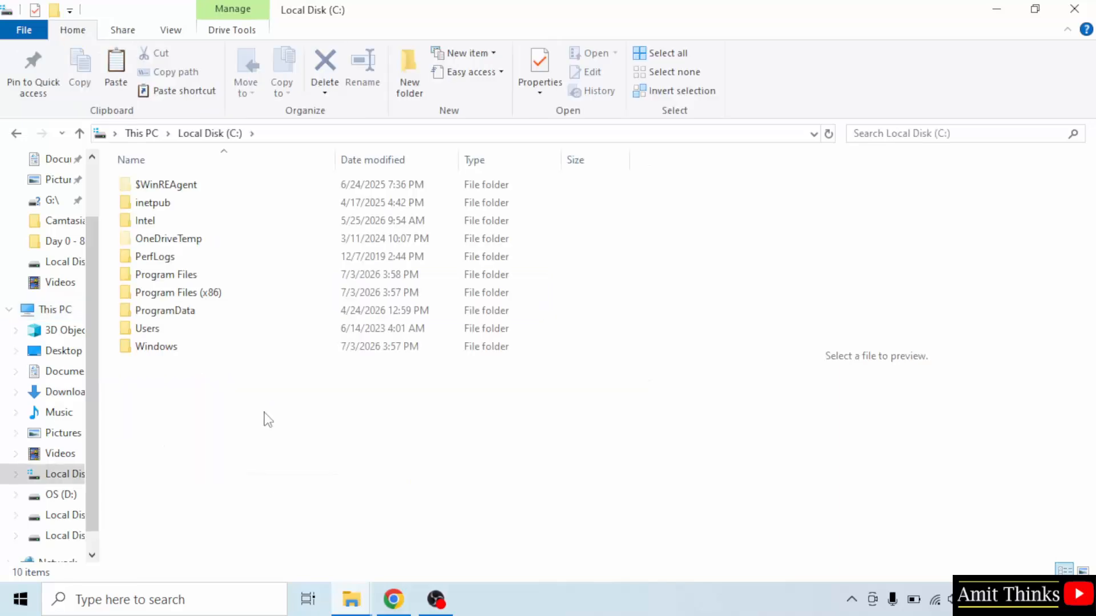
{"action": "left_click", "coordinate": [206, 276]}
{"action": "double_click", "coordinate": [207, 276]}
{"action": "right_click", "coordinate": [541, 255]}
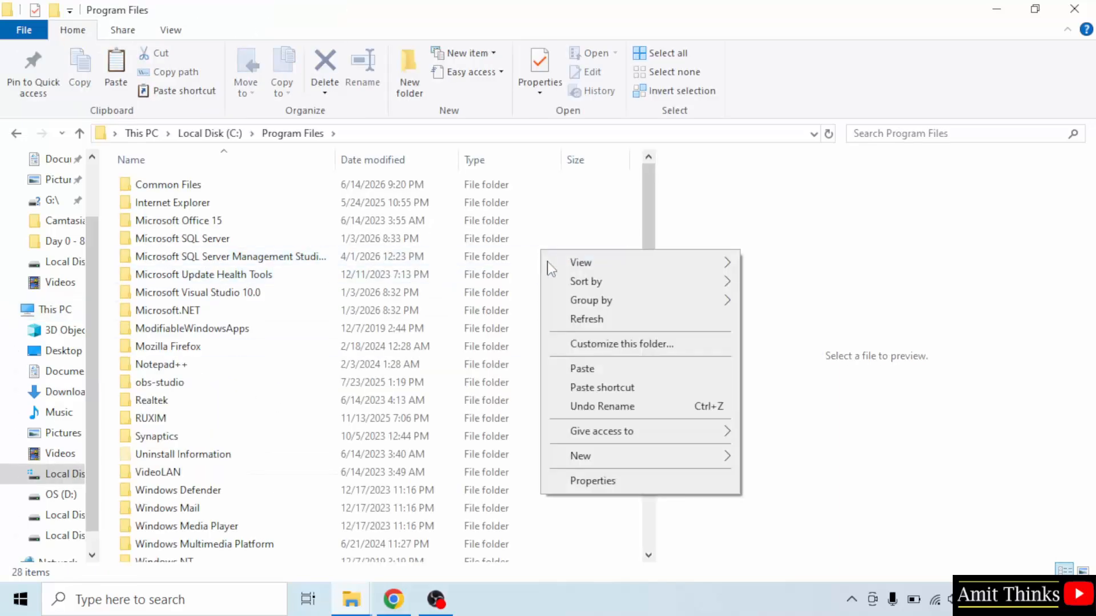
{"action": "left_click", "coordinate": [583, 369]}
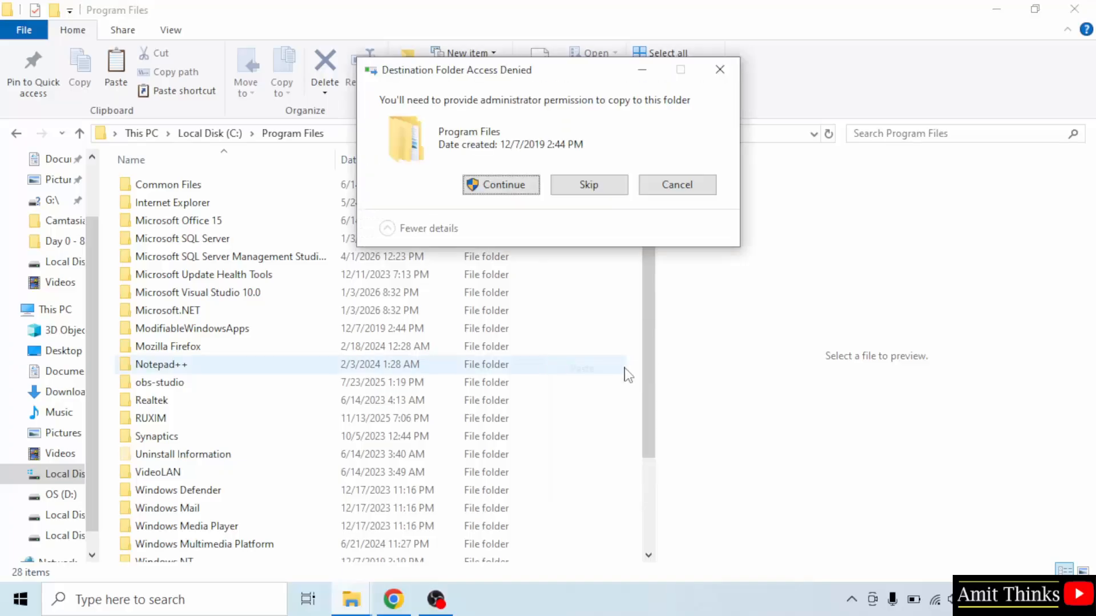
{"action": "left_click", "coordinate": [502, 185]}
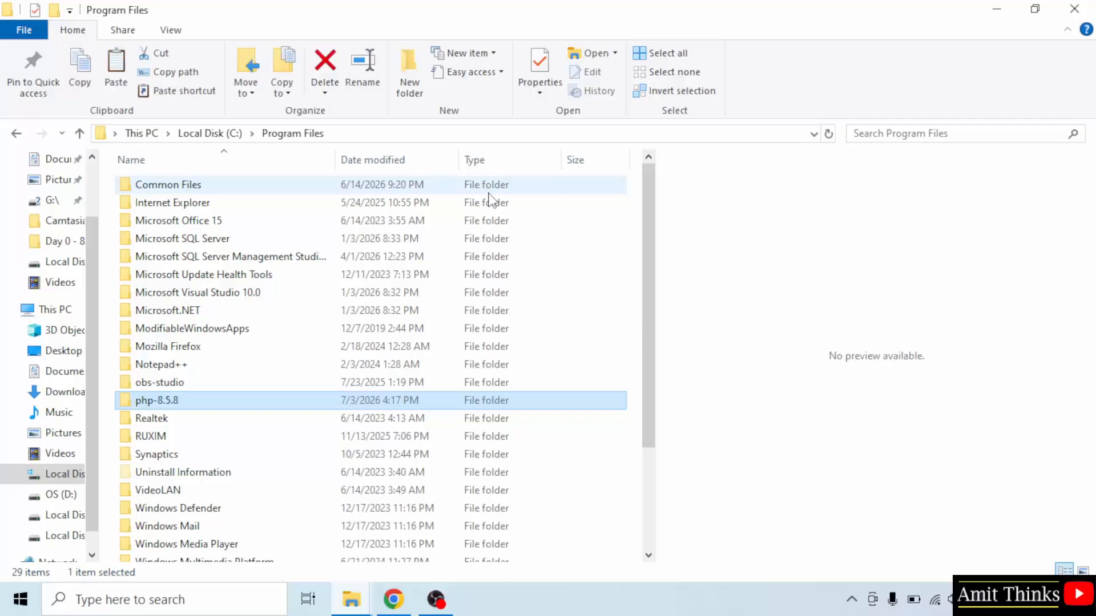
Step: Open the php-8.5.8 folder in Program Files and copy its path, C:\Program Files\php-8.5.8
{"action": "double_click", "coordinate": [171, 402]}
{"action": "left_click", "coordinate": [510, 133]}
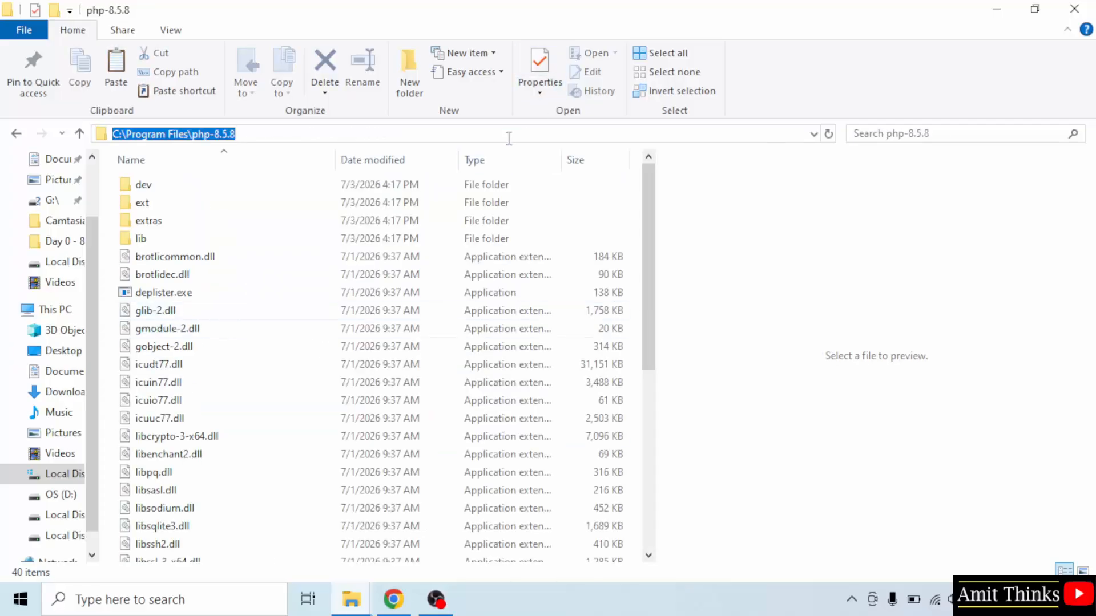
{"action": "right_click", "coordinate": [190, 137]}
{"action": "left_click", "coordinate": [245, 183]}
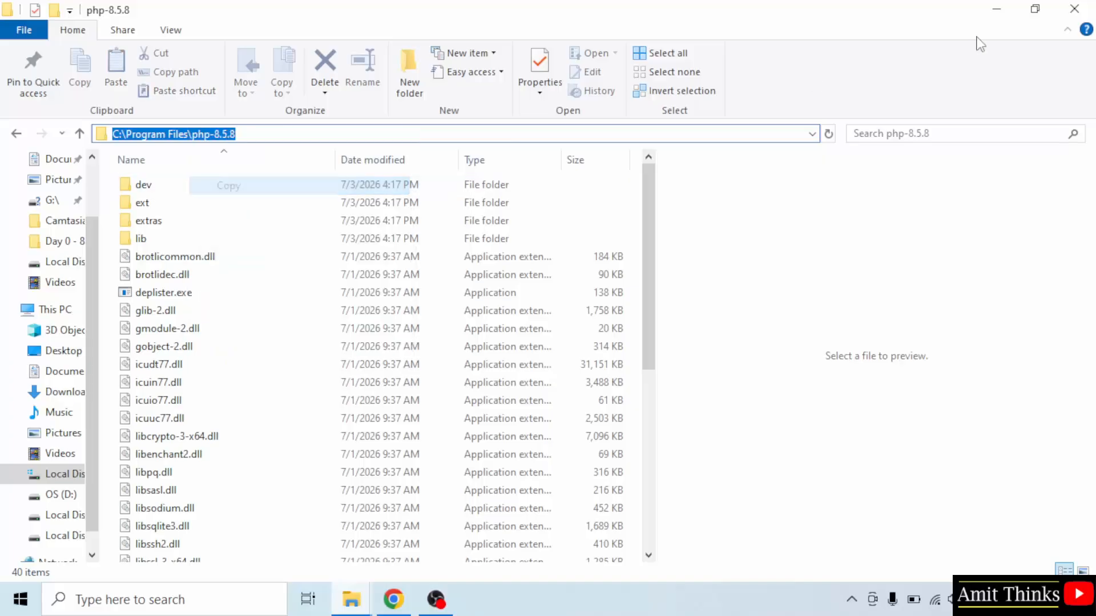
Step: Minimize the folder windows, search Windows for "environment variables" and open the Environment Variables dialog from System Properties
{"action": "left_click", "coordinate": [995, 10]}
{"action": "left_click", "coordinate": [990, 8]}
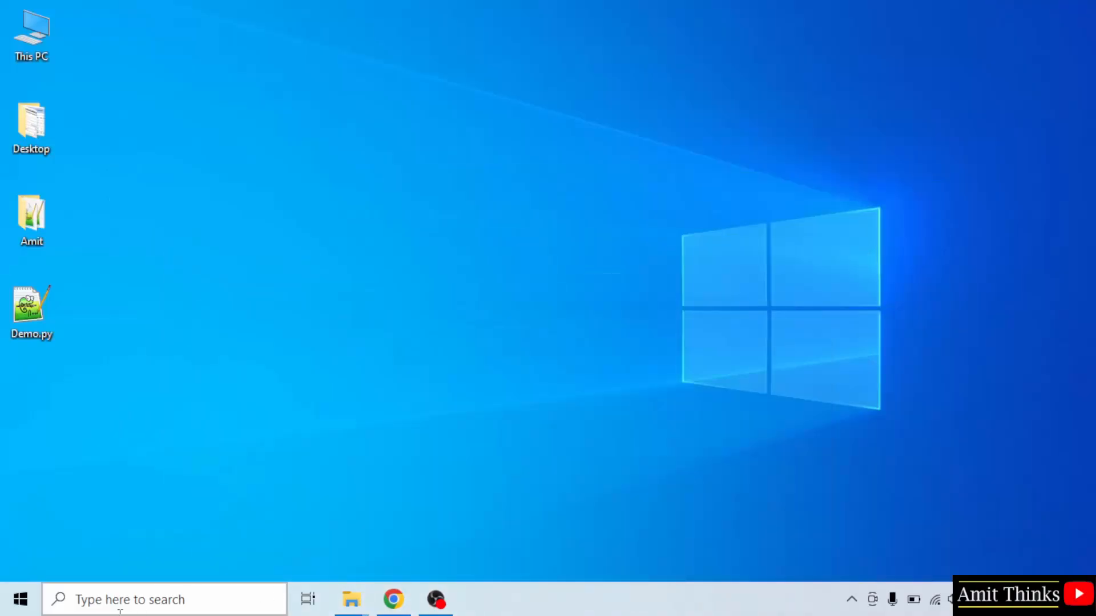
{"action": "left_click", "coordinate": [20, 601]}
{"action": "type", "text": "en"}
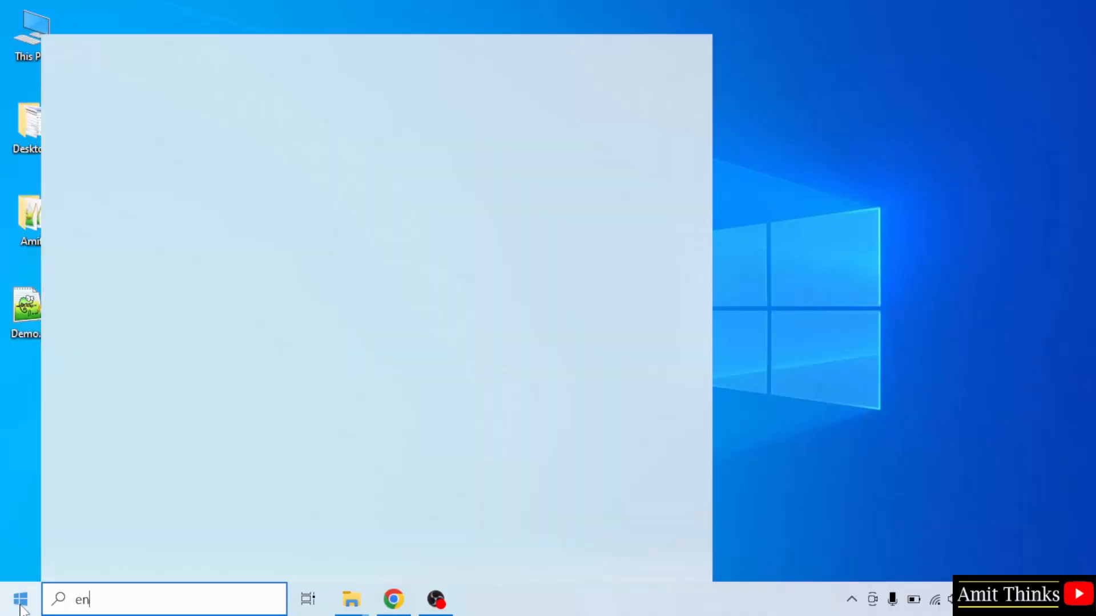
{"action": "type", "text": "vironment"}
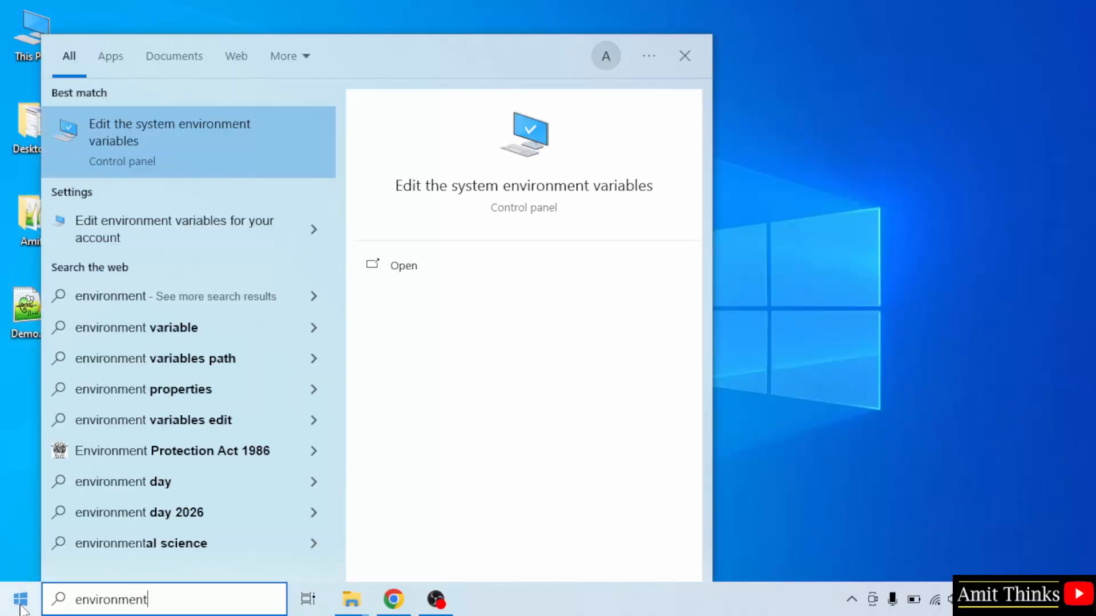
{"action": "type", "text": " variables"}
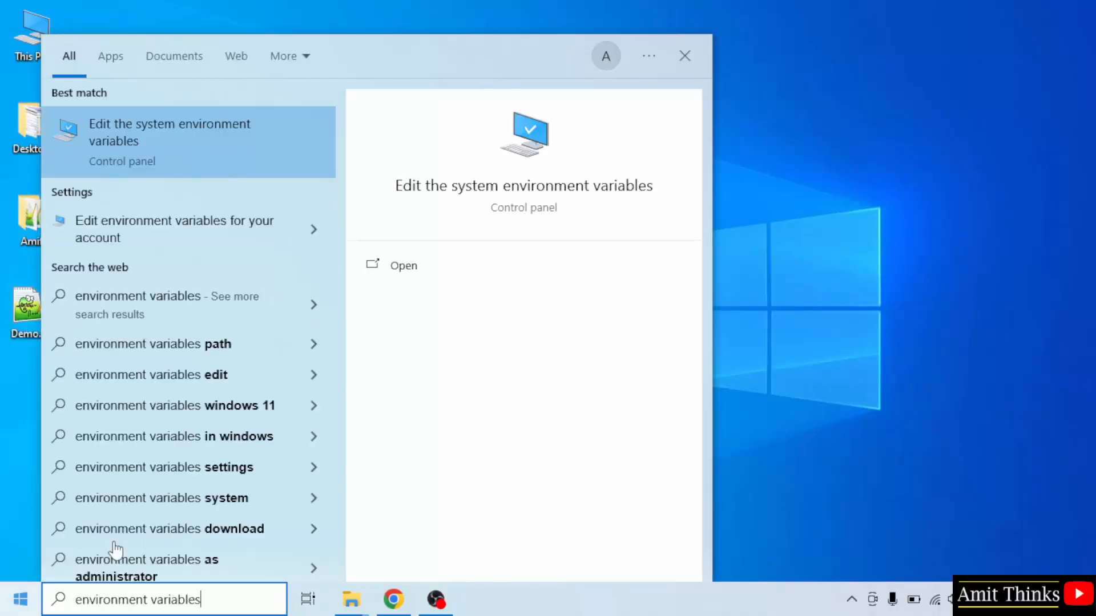
{"action": "left_click", "coordinate": [468, 269]}
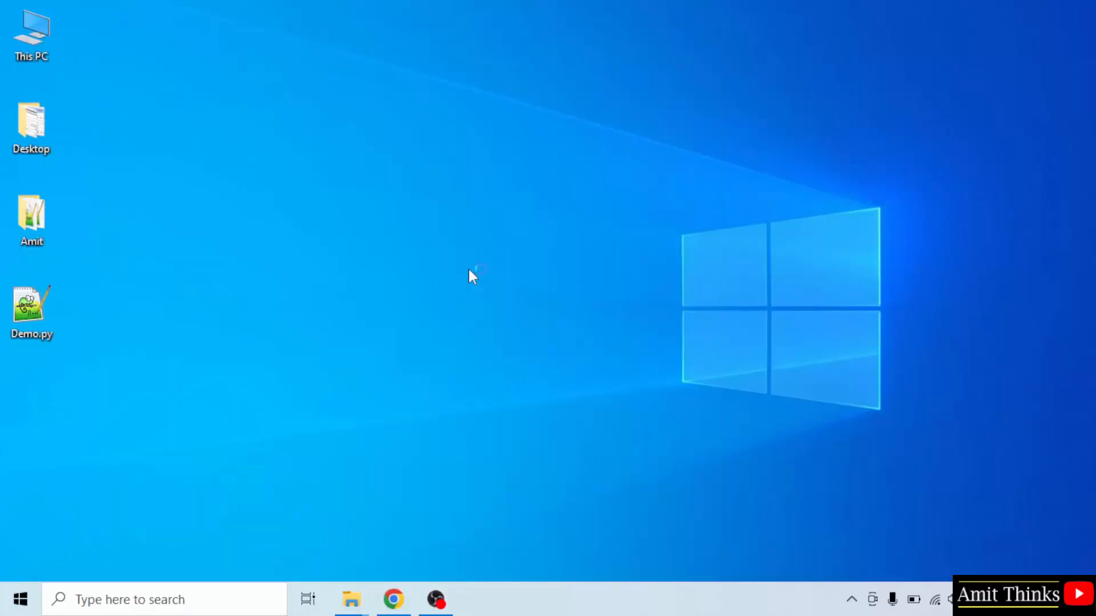
{"action": "left_click_drag", "start_coordinate": [355, 153], "coordinate": [368, 93]}
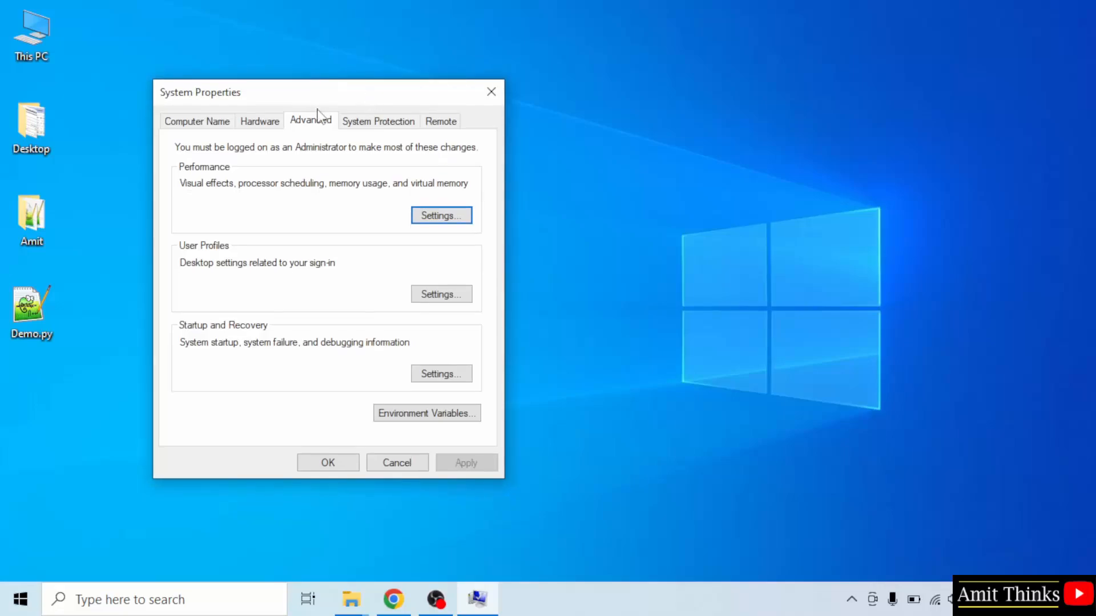
{"action": "left_click", "coordinate": [443, 415]}
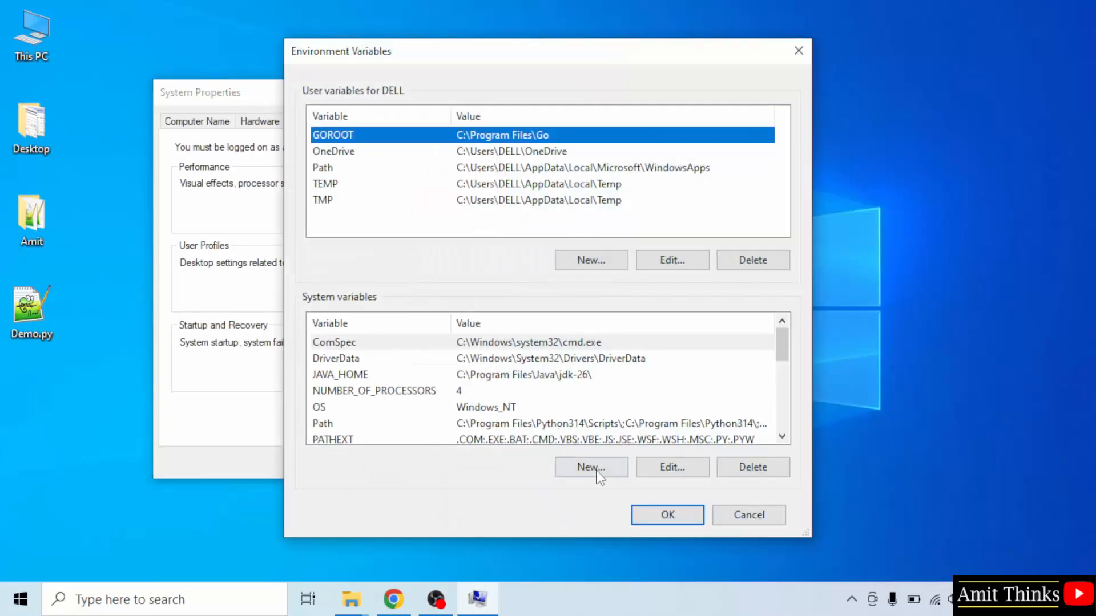
Step: Add C:\Program Files\php-8.5.8 as a new entry in the system Path variable and confirm all open dialogs
{"action": "left_click", "coordinate": [529, 423]}
{"action": "double_click", "coordinate": [511, 424]}
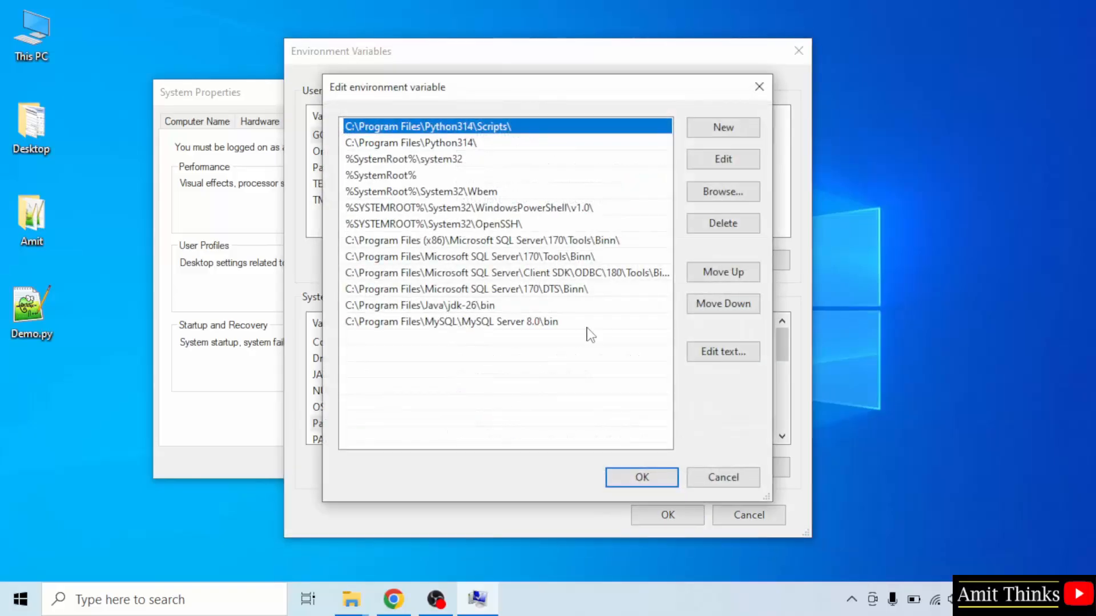
{"action": "left_click", "coordinate": [719, 131]}
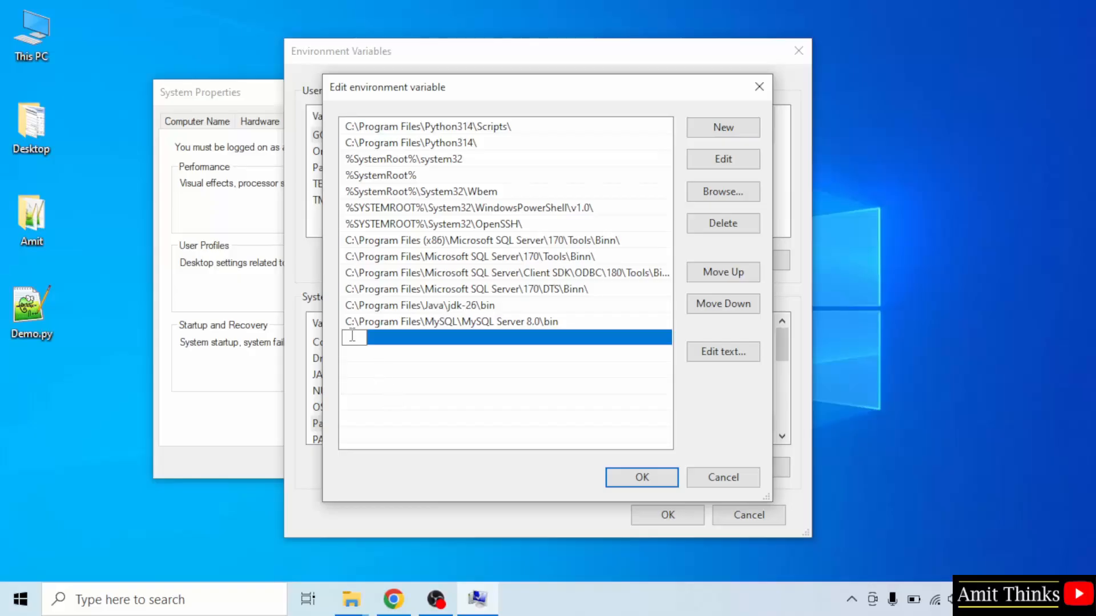
{"action": "right_click", "coordinate": [352, 336]}
{"action": "left_click", "coordinate": [418, 408]}
{"action": "left_click", "coordinate": [462, 394]}
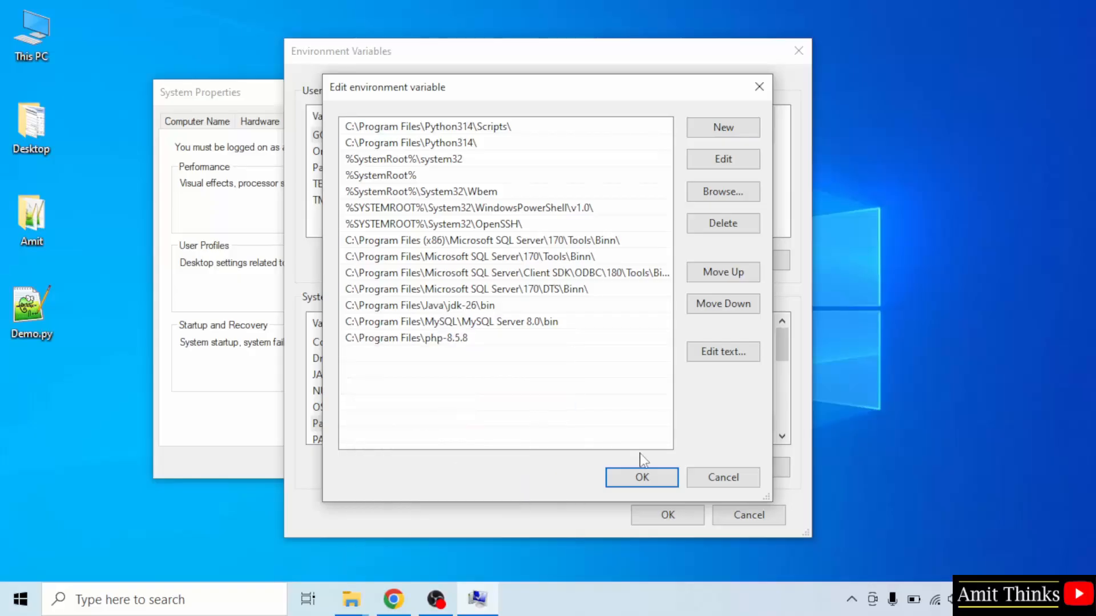
{"action": "left_click", "coordinate": [642, 477]}
{"action": "left_click", "coordinate": [667, 515]}
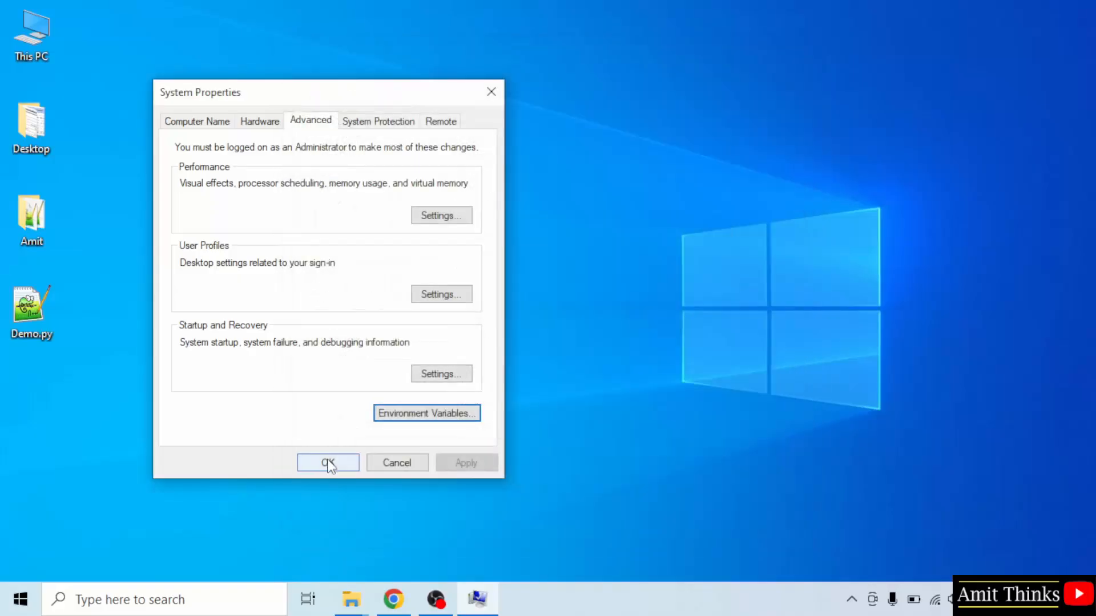
{"action": "left_click", "coordinate": [327, 463]}
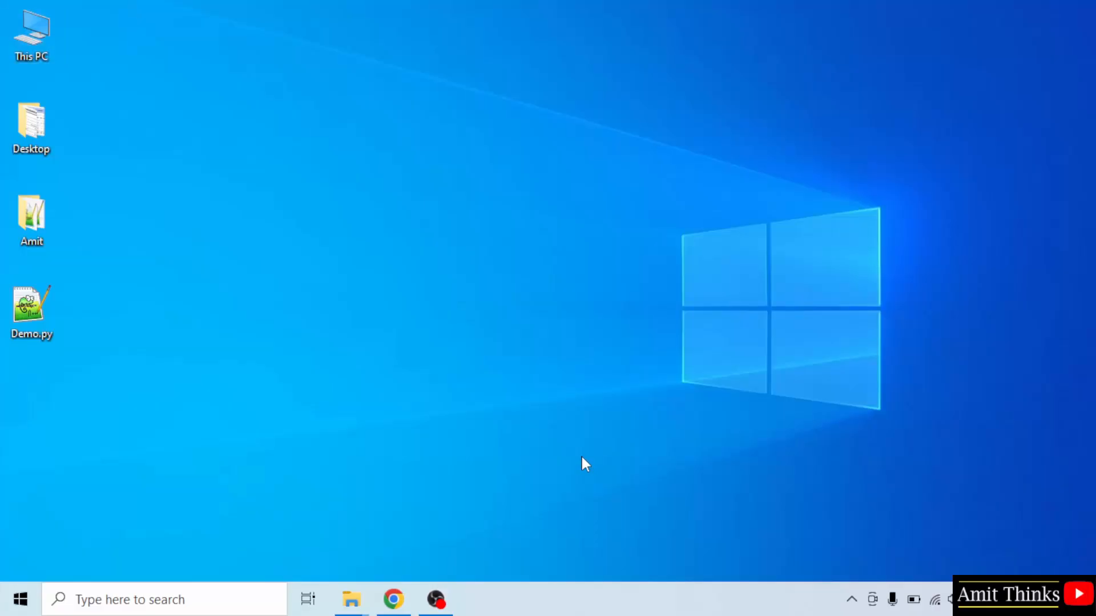
Step: Open Command Prompt and check the PHP installation with the command php -v
{"action": "left_click", "coordinate": [22, 606]}
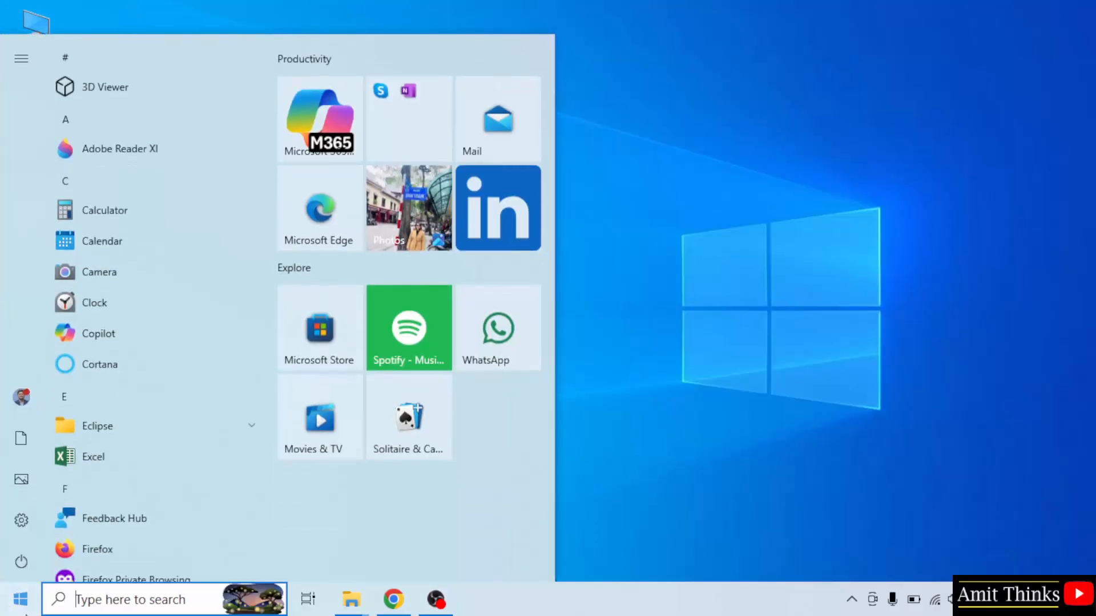
{"action": "type", "text": "cmd"}
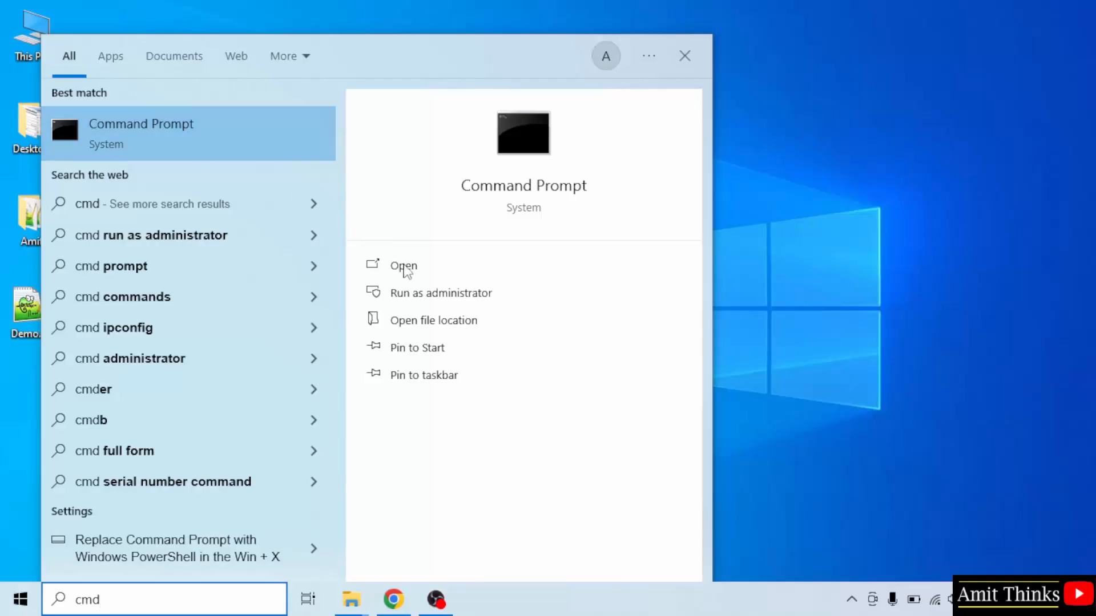
{"action": "left_click", "coordinate": [405, 269]}
{"action": "left_click_drag", "start_coordinate": [368, 22], "coordinate": [579, 93]}
{"action": "type", "text": "php"}
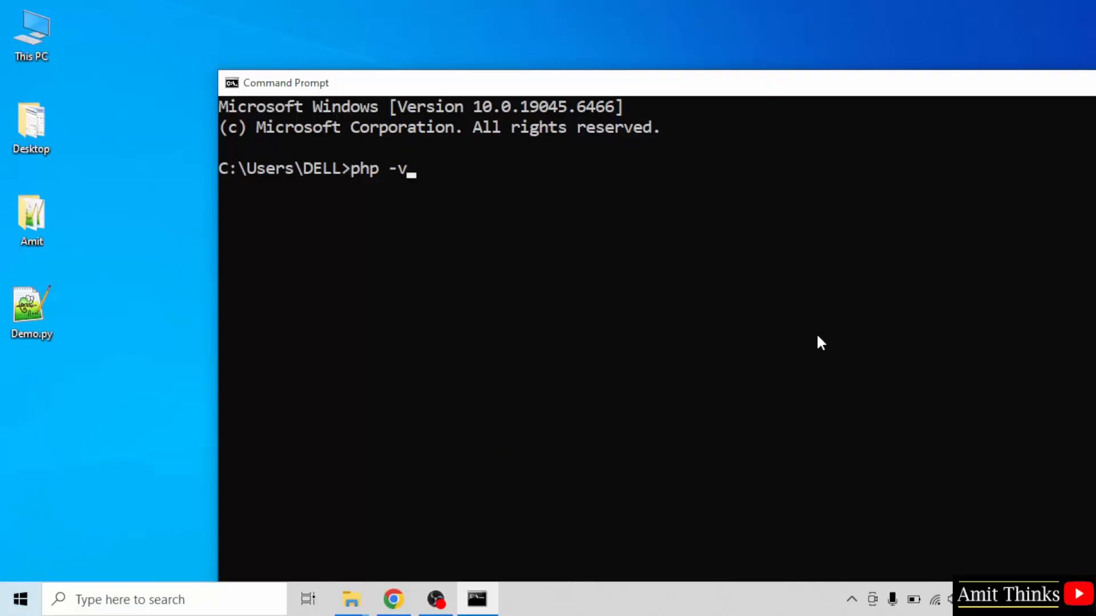
{"action": "type", "text": " -v"}
{"action": "key", "text": "Return"}
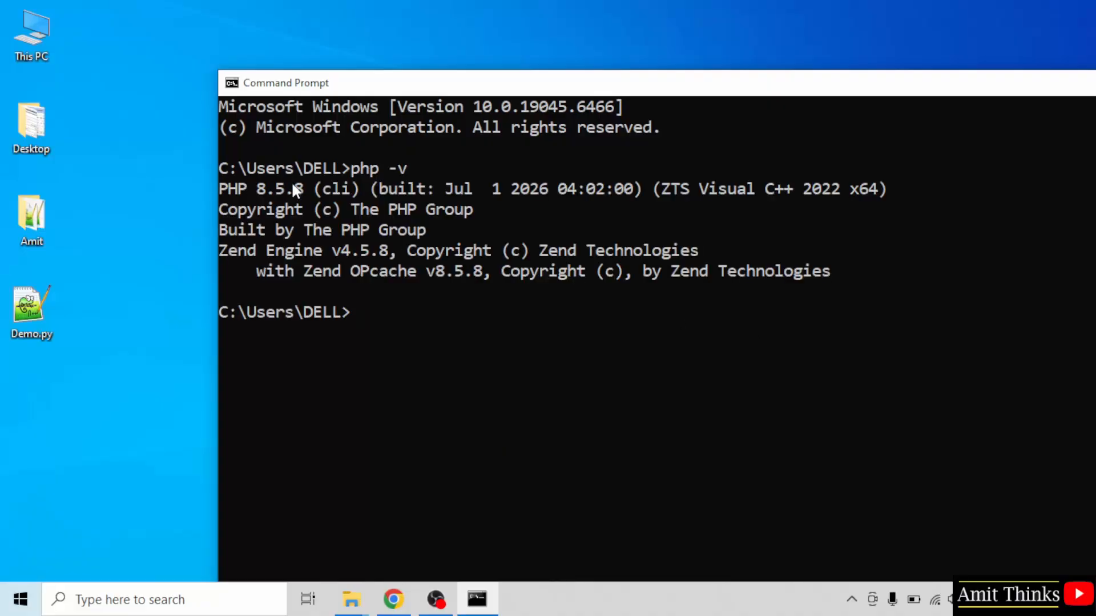
Step: Highlight the PHP version in the command output, then shrink, reposition and minimize the Command Prompt window
{"action": "left_click_drag", "start_coordinate": [222, 190], "coordinate": [303, 189]}
{"action": "left_click", "coordinate": [372, 190]}
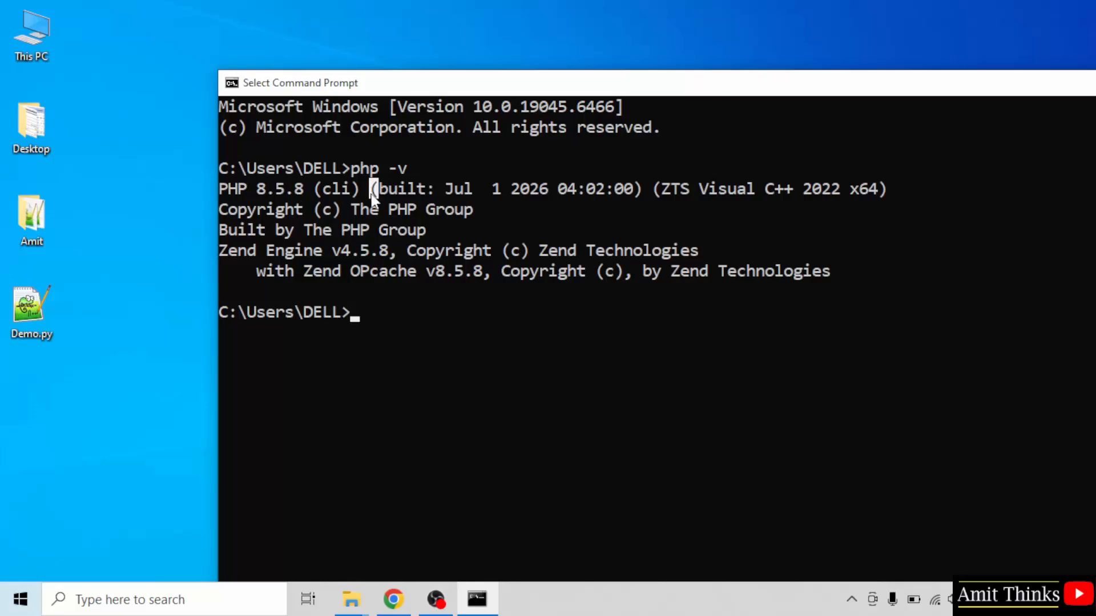
{"action": "left_click_drag", "start_coordinate": [501, 85], "coordinate": [394, 40]}
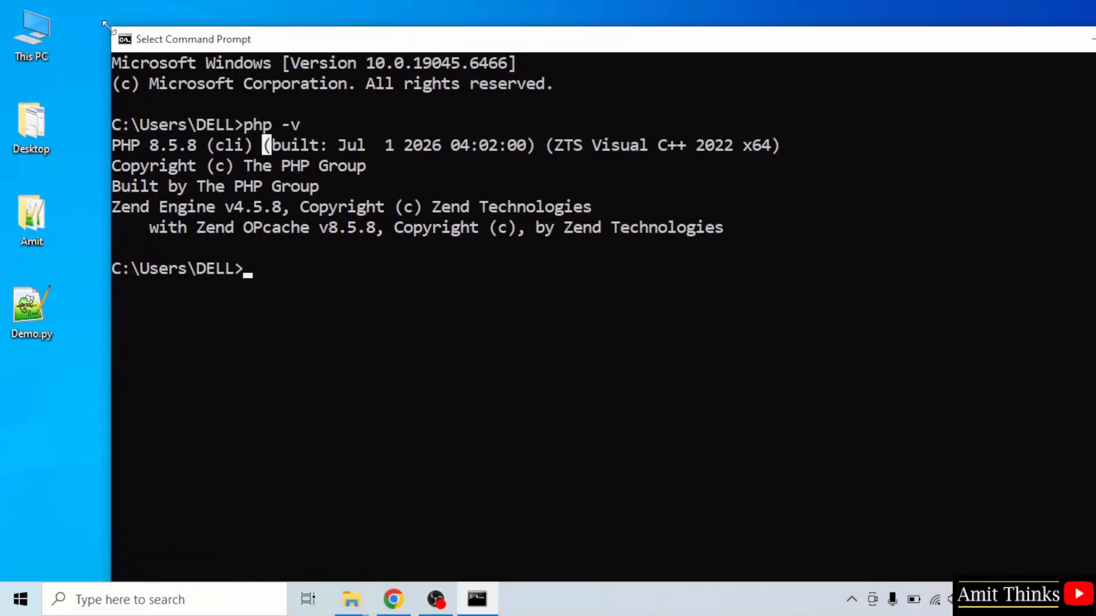
{"action": "left_click_drag", "start_coordinate": [110, 28], "coordinate": [272, 210]}
{"action": "left_click_drag", "start_coordinate": [404, 224], "coordinate": [266, 105]}
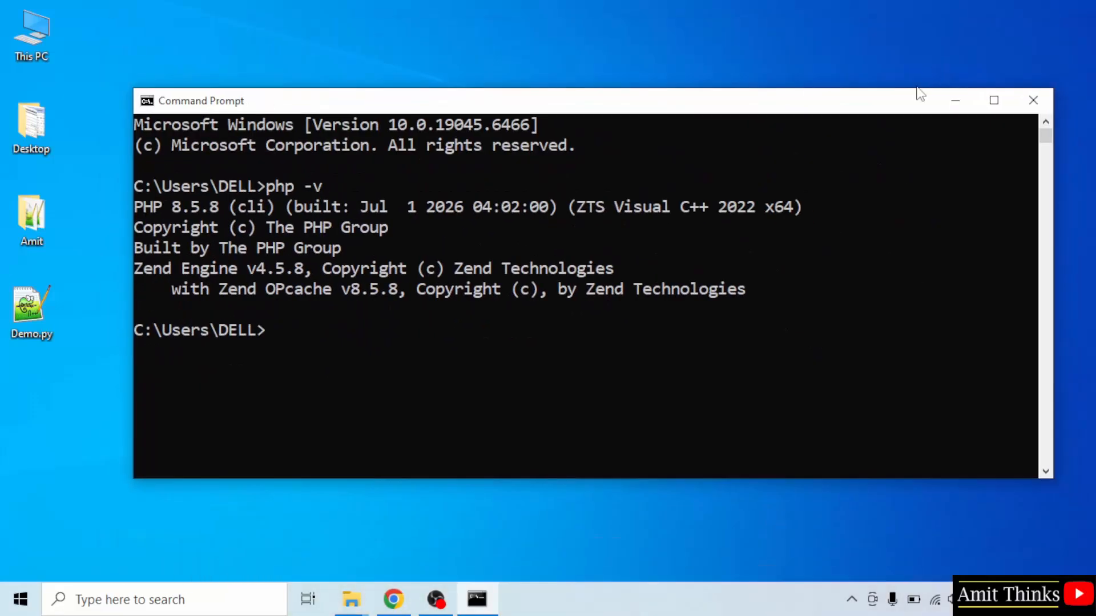
{"action": "left_click", "coordinate": [955, 100]}
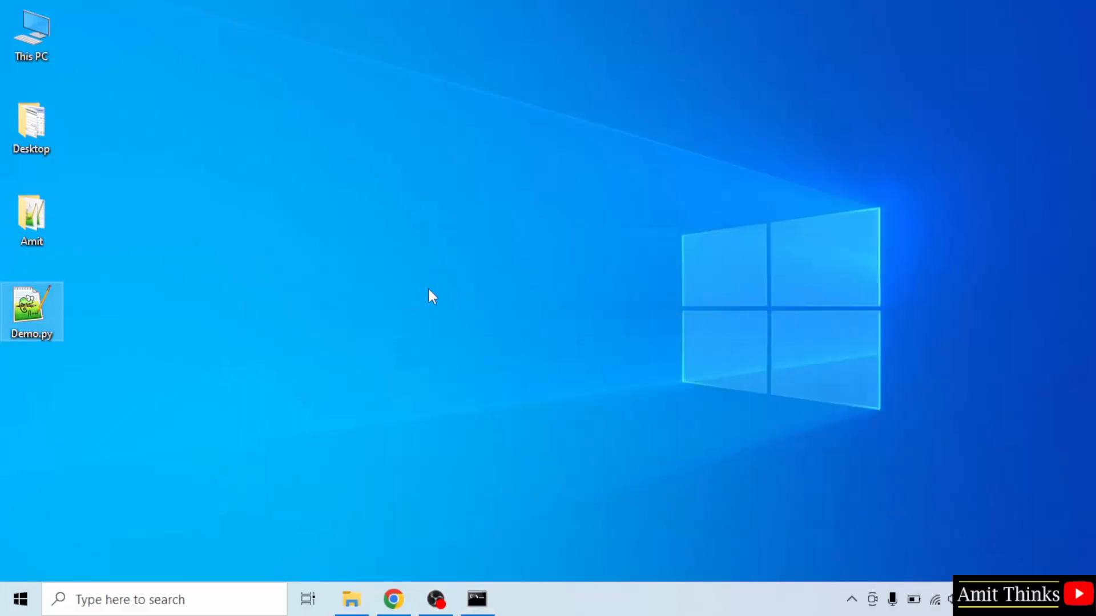
Step: Create a new folder on the desktop and name it AmitPhpProject
{"action": "right_click", "coordinate": [136, 217]}
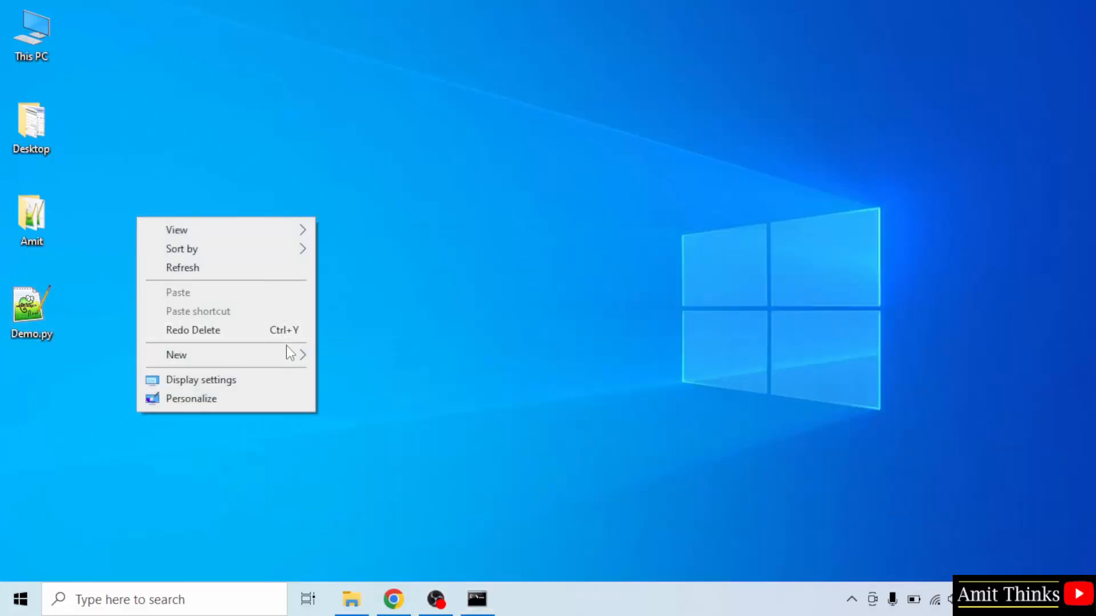
{"action": "mouse_move", "coordinate": [294, 360]}
{"action": "left_click", "coordinate": [367, 355]}
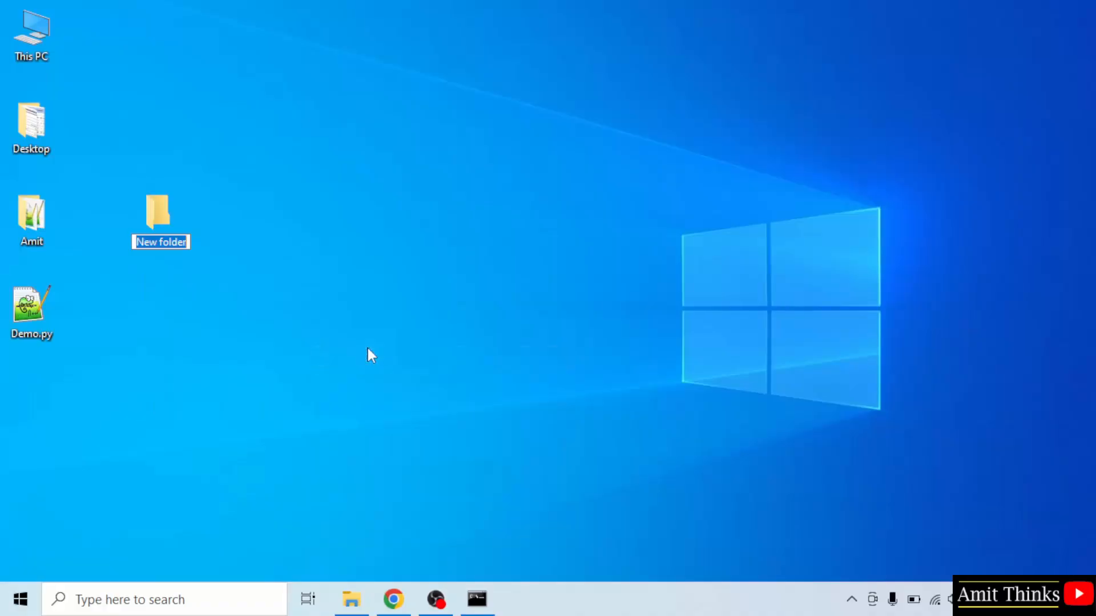
{"action": "type", "text": "AmitPh"}
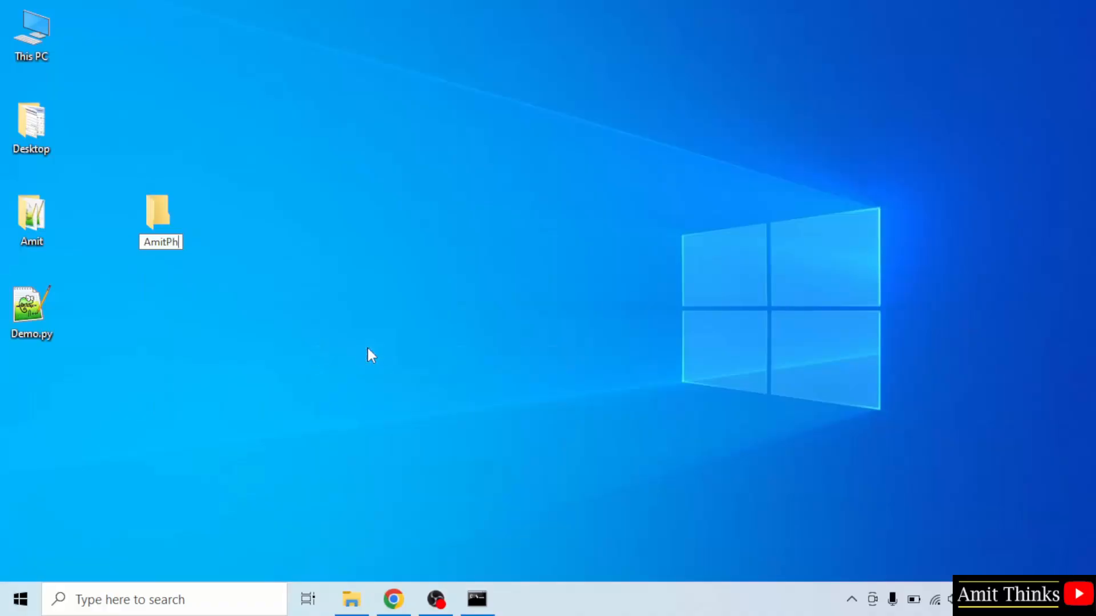
{"action": "type", "text": "pProject"}
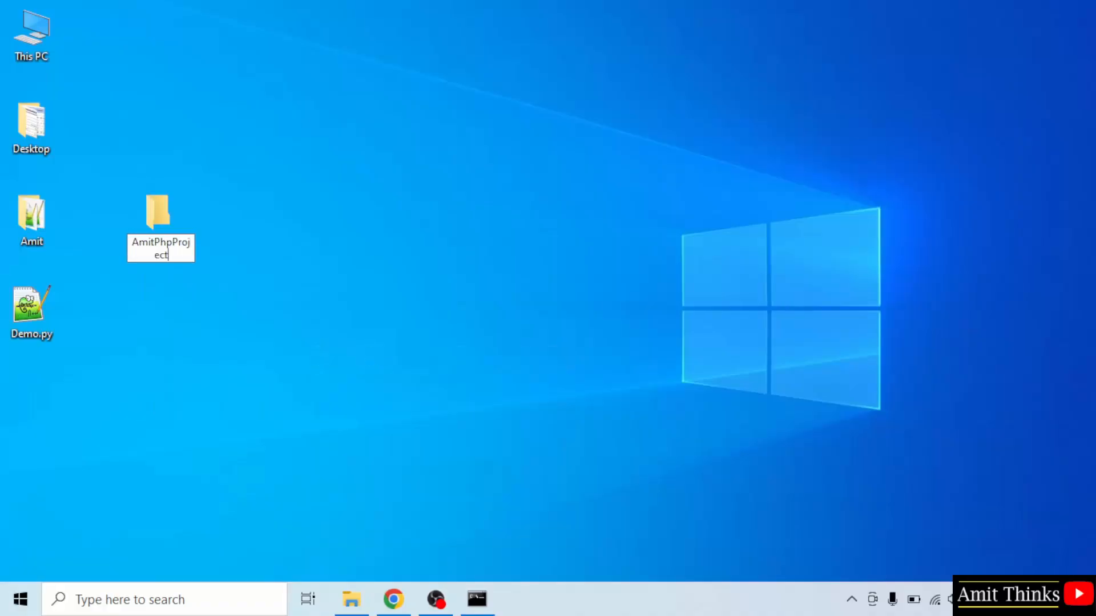
{"action": "key", "text": "Return"}
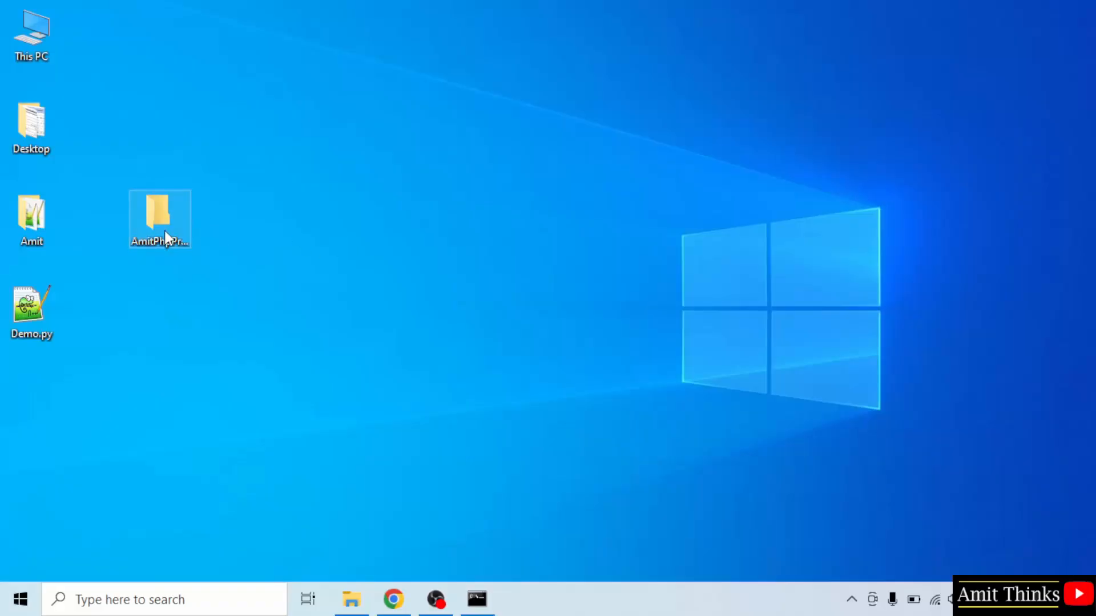
Step: Create a new text document inside the AmitPhpProject folder, name it index.php and accept the extension change
{"action": "double_click", "coordinate": [164, 231]}
{"action": "right_click", "coordinate": [327, 264]}
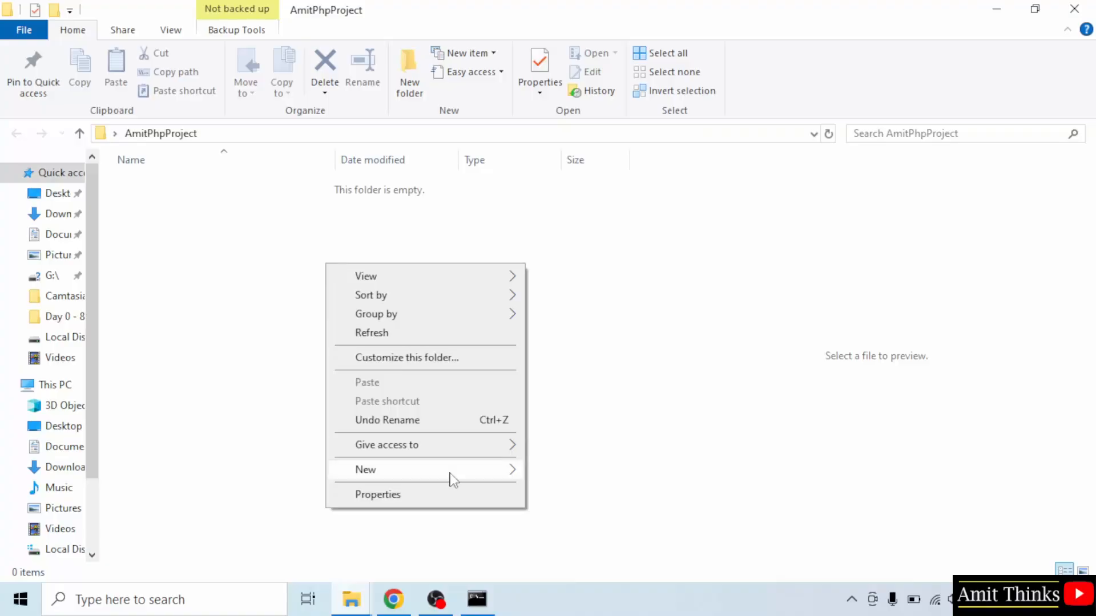
{"action": "mouse_move", "coordinate": [457, 475]}
{"action": "left_click", "coordinate": [583, 435]}
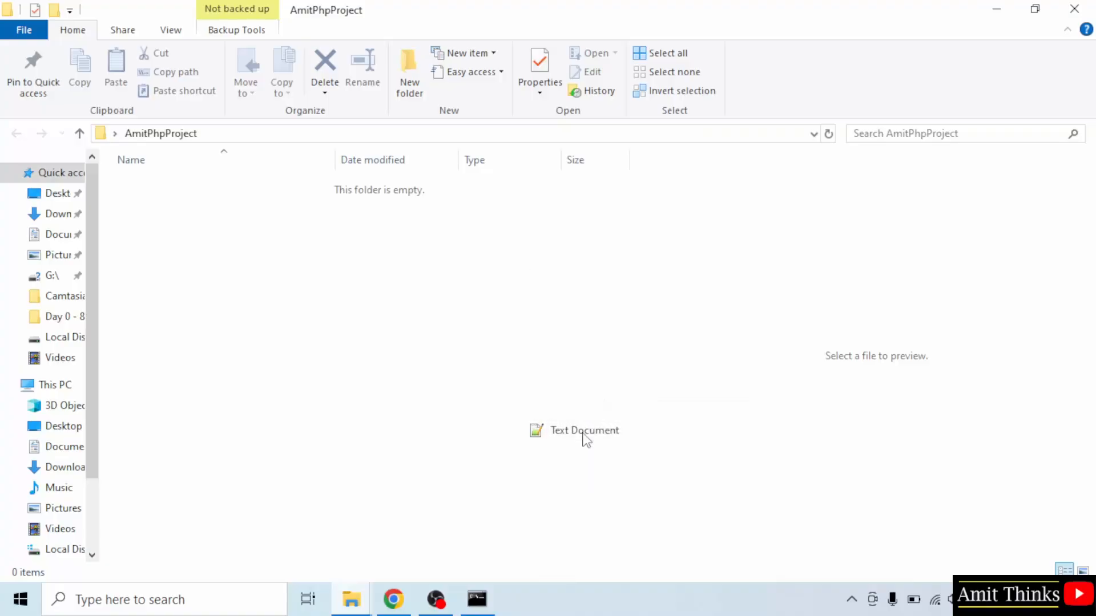
{"action": "type", "text": "Exampl"}
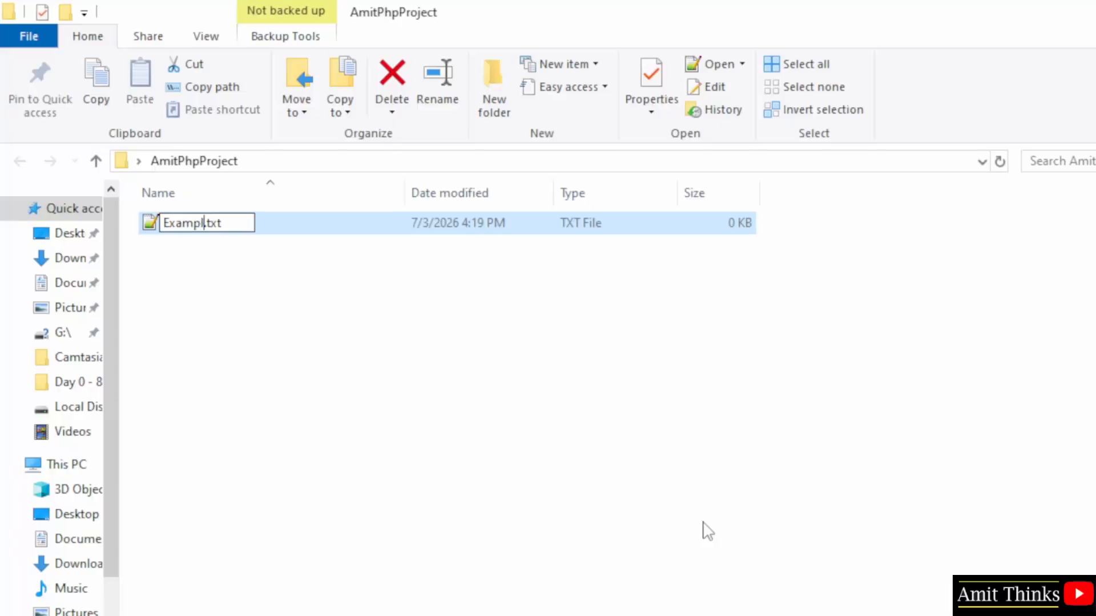
{"action": "key", "text": "BackSpace"}
{"action": "key", "text": "BackSpace"}
{"action": "key", "text": "BackSpace"}
{"action": "key", "text": "BackSpace"}
{"action": "key", "text": "BackSpace"}
{"action": "key", "text": "BackSpace"}
{"action": "type", "text": "index."}
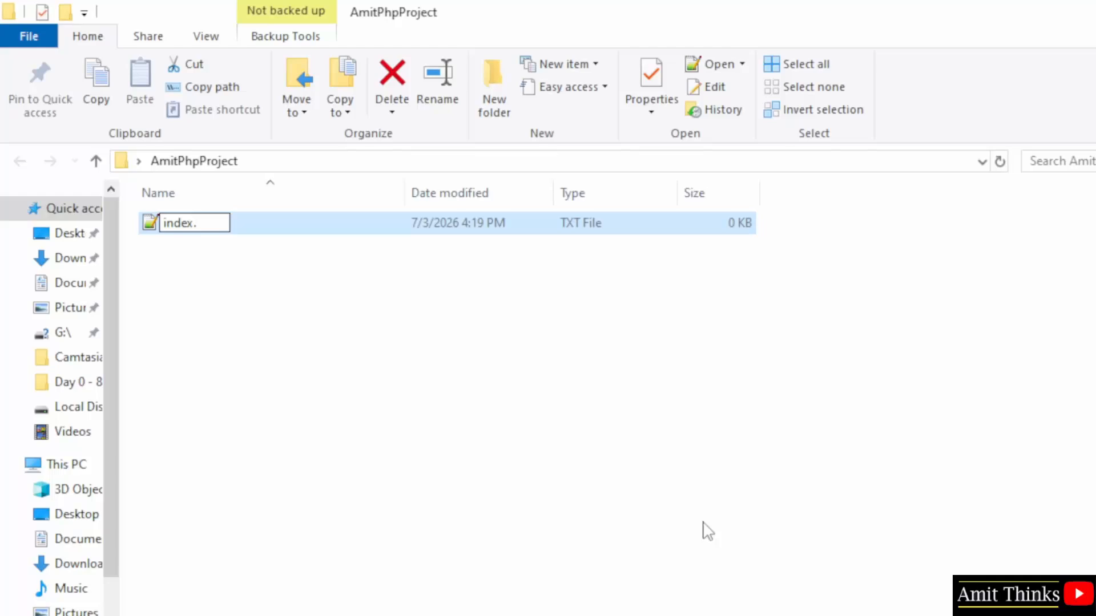
{"action": "type", "text": "php"}
{"action": "key", "text": "Return"}
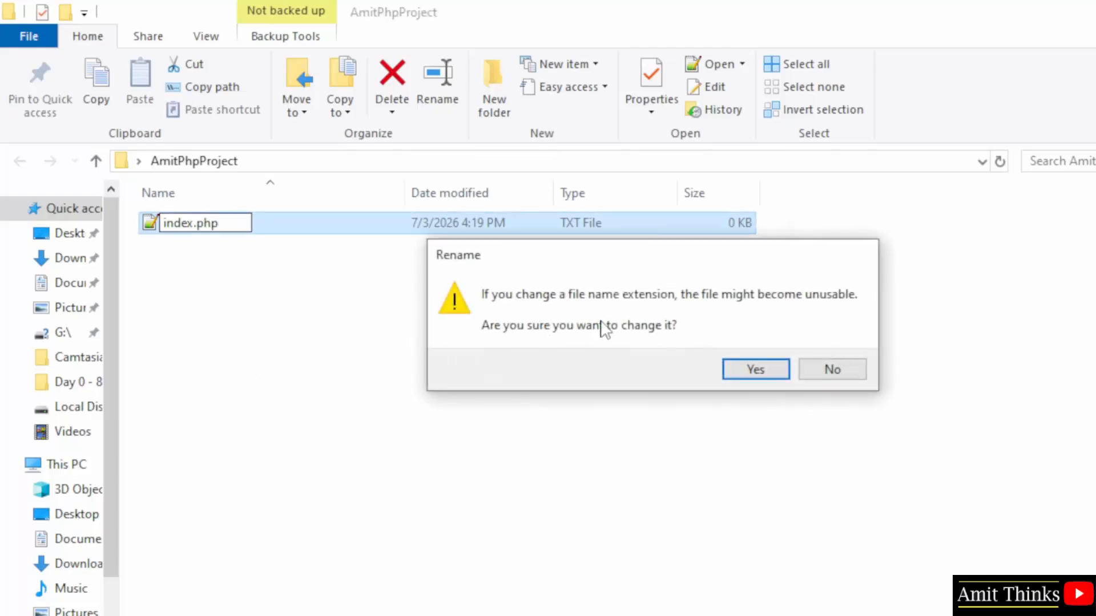
{"action": "left_click", "coordinate": [772, 381]}
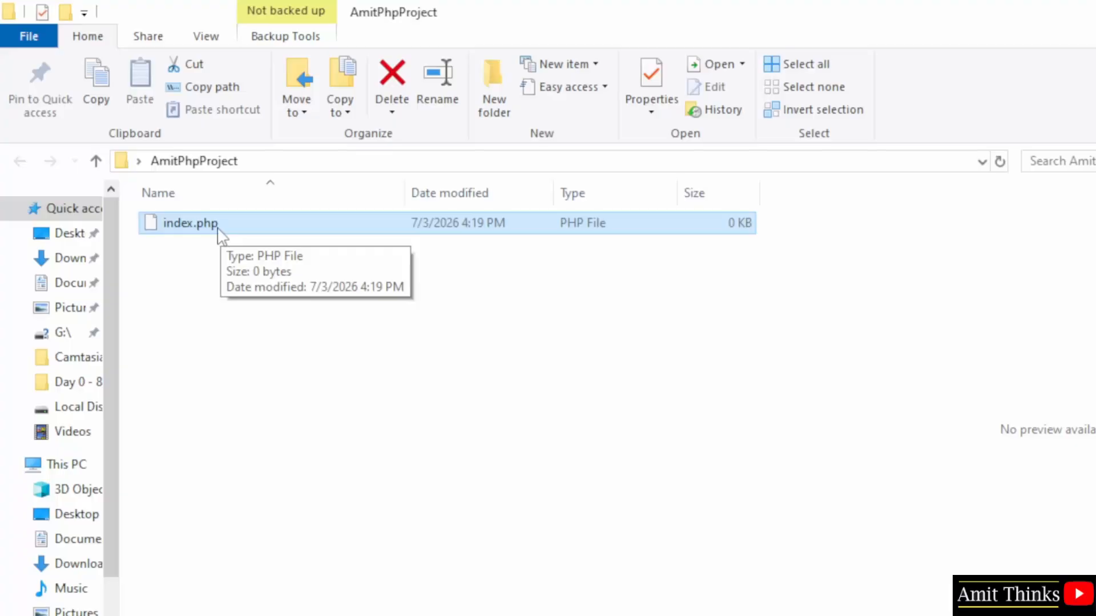
Step: Check the File name extensions setting in the folder's view options and deselect index.php
{"action": "left_click", "coordinate": [207, 38]}
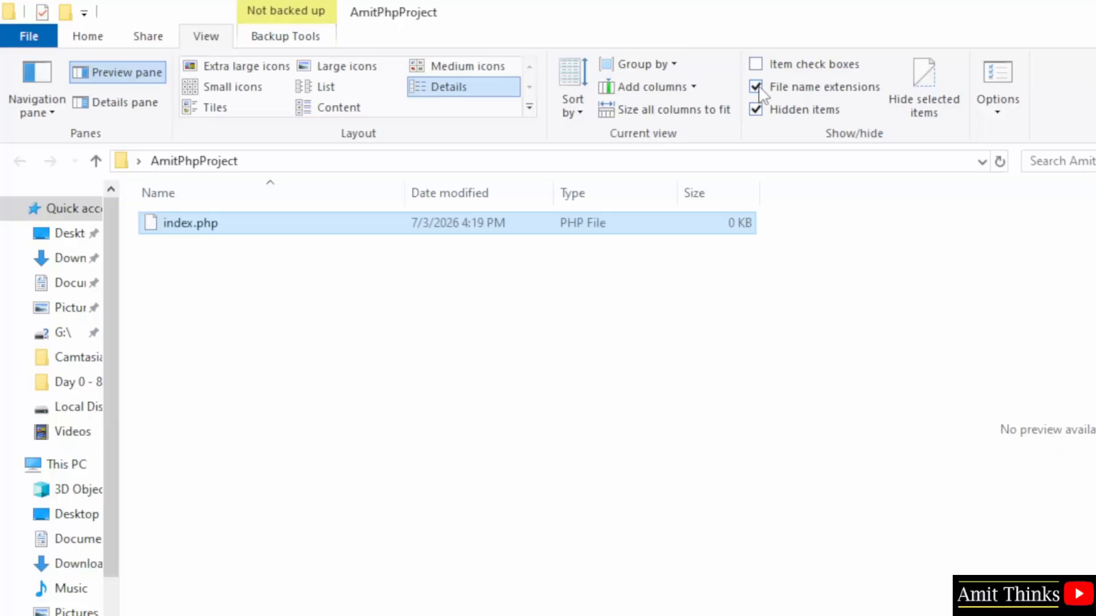
{"action": "left_click", "coordinate": [205, 532]}
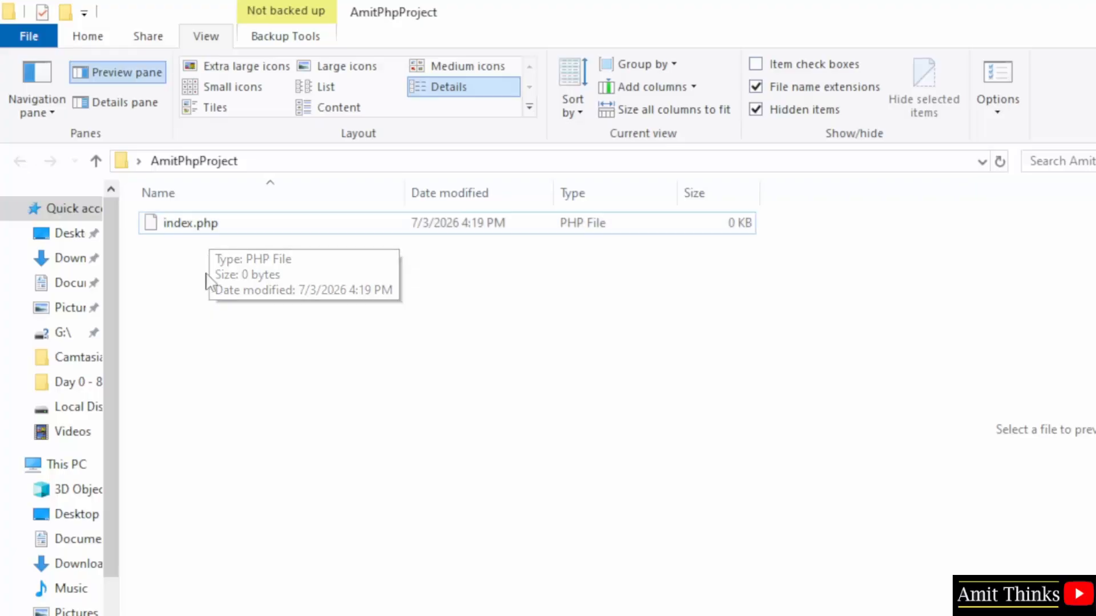
Step: Open index.php from the AmitPhpProject folder in Notepad++ and move the editor window clear of the file list
{"action": "left_click", "coordinate": [205, 222]}
{"action": "right_click", "coordinate": [205, 223]}
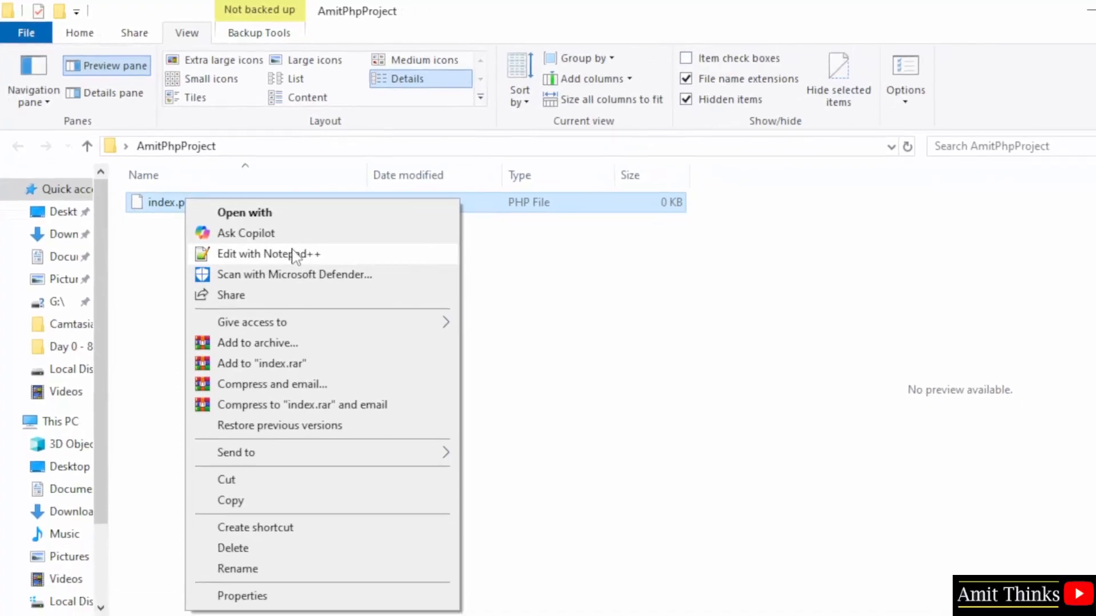
{"action": "left_click", "coordinate": [342, 259]}
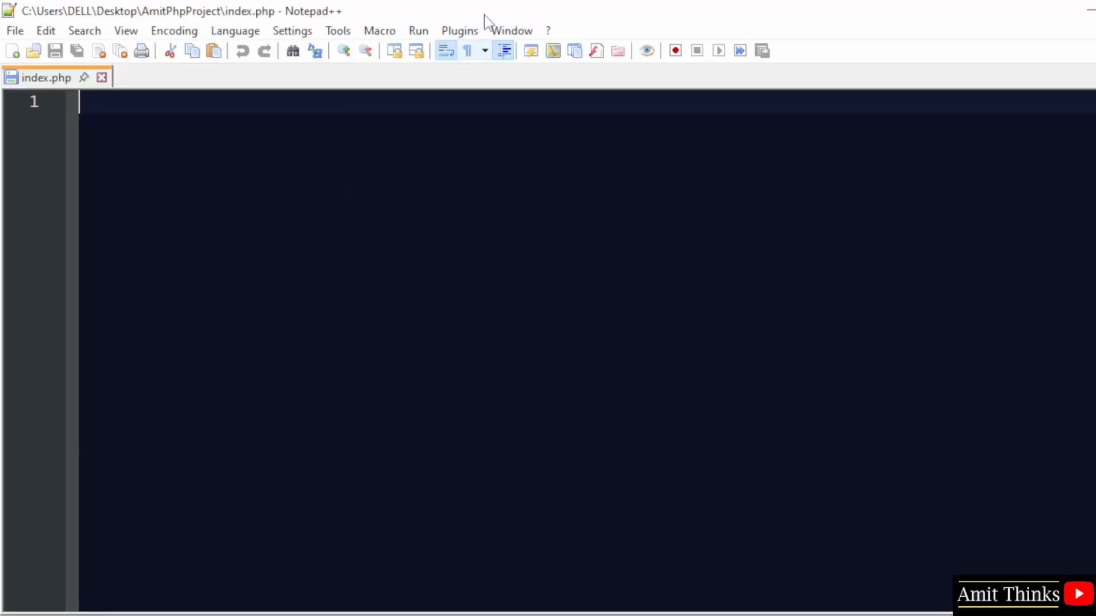
{"action": "left_click_drag", "start_coordinate": [484, 15], "coordinate": [778, 90]}
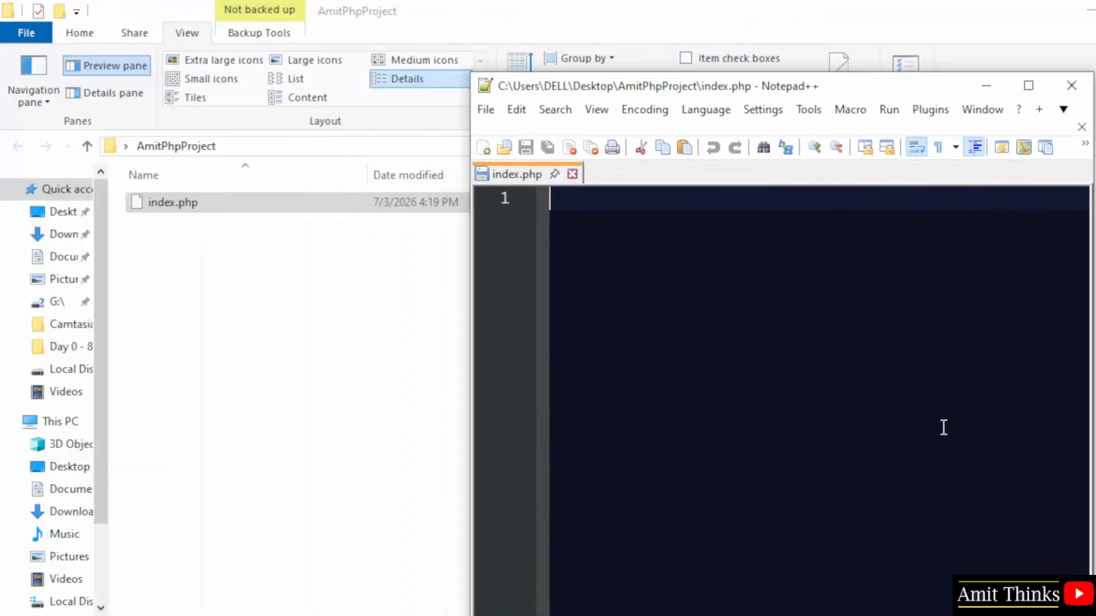
Step: Write the opening <?php and closing ?> tags in index.php with blank lines between them for the code
{"action": "type", "text": "<?php"}
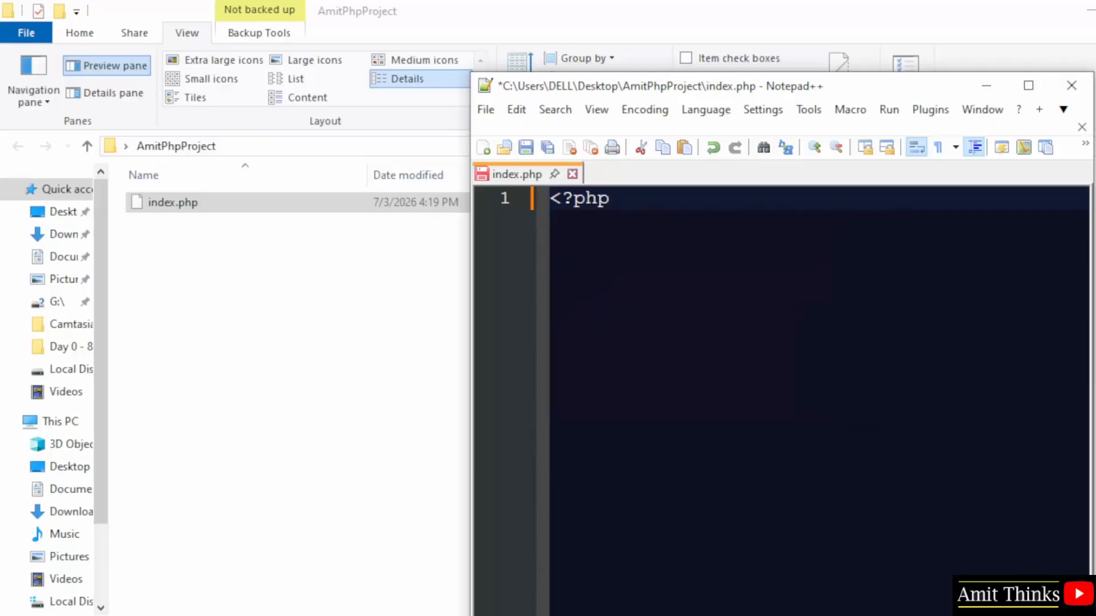
{"action": "key", "text": "Return"}
{"action": "key", "text": "Return"}
{"action": "key", "text": "Return"}
{"action": "type", "text": "?>"}
{"action": "key", "text": "Home"}
{"action": "key", "text": "Return"}
{"action": "key", "text": "Up"}
{"action": "key", "text": "Up"}
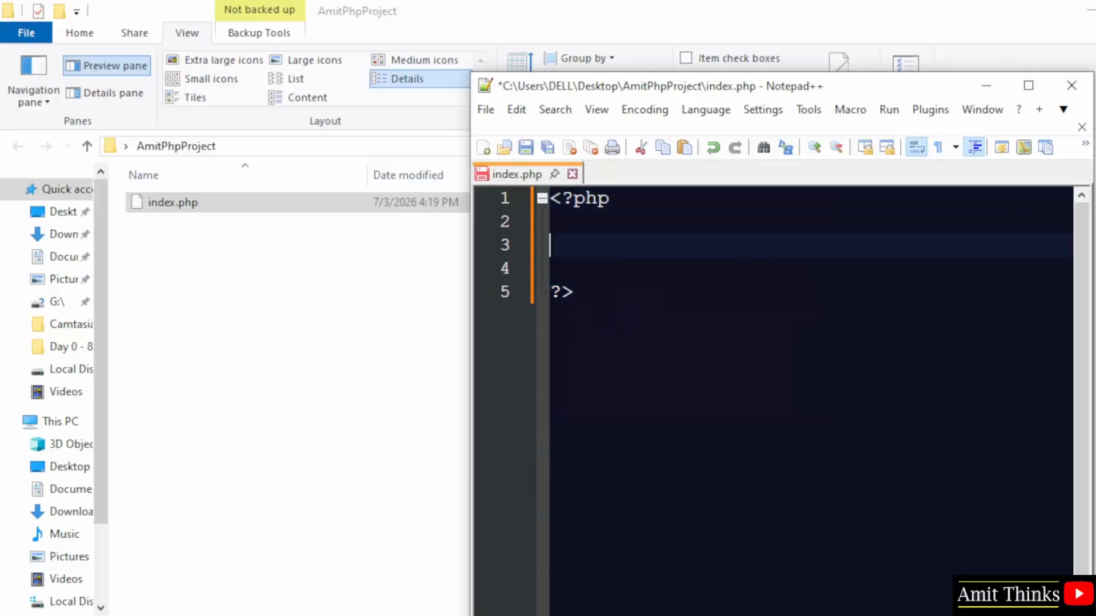
Step: Add an echo statement between the PHP tags that outputs the author's full name in double quotes, and save the file
{"action": "type", "text": "echo "}
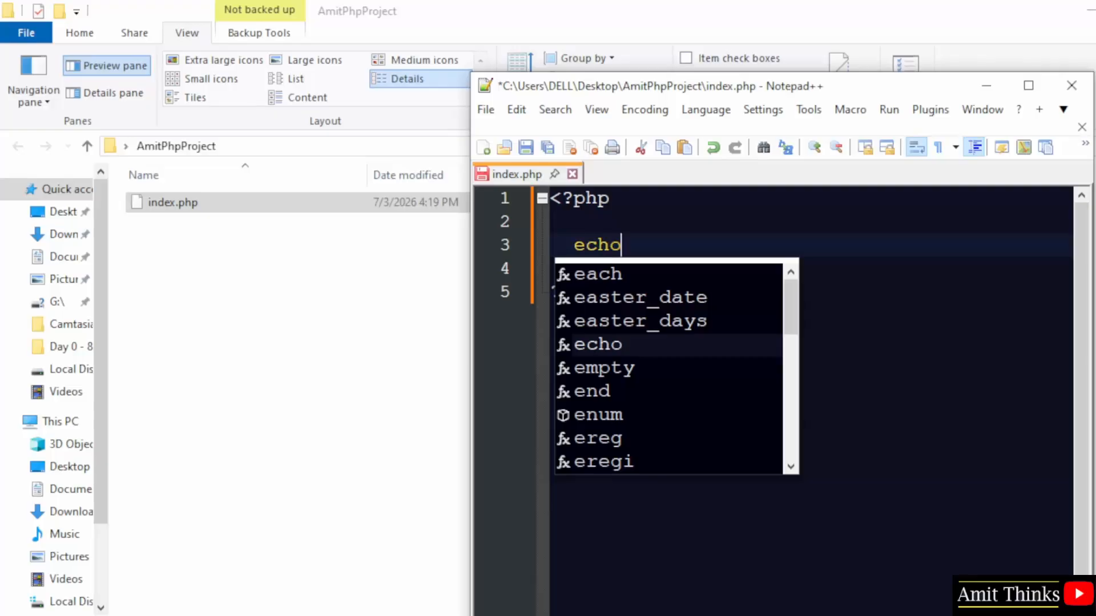
{"action": "type", "text": "\"Amit Diw"}
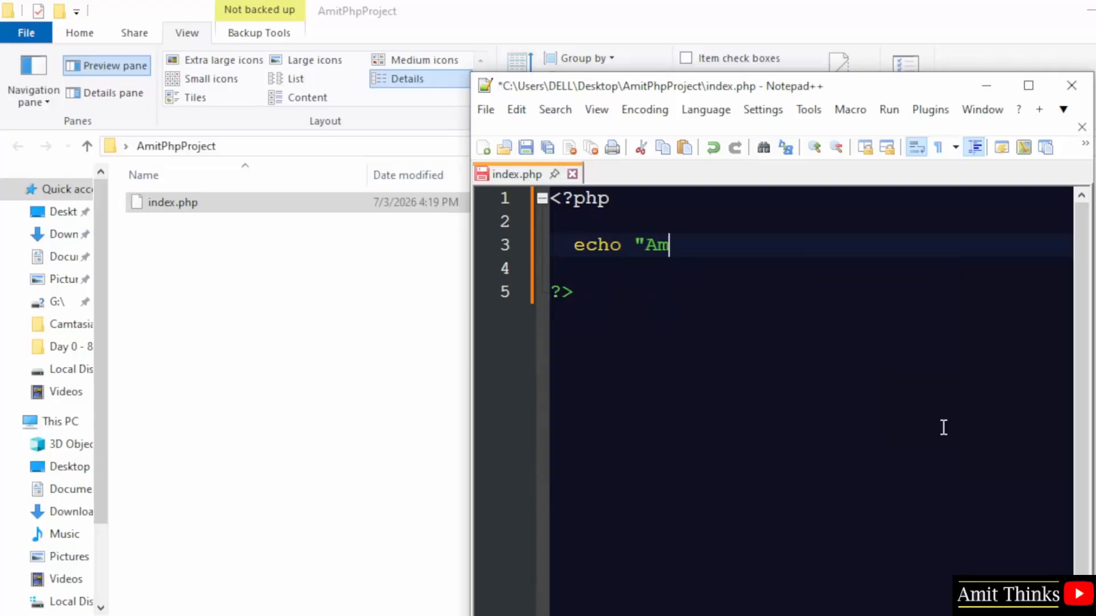
{"action": "type", "text": "an\""}
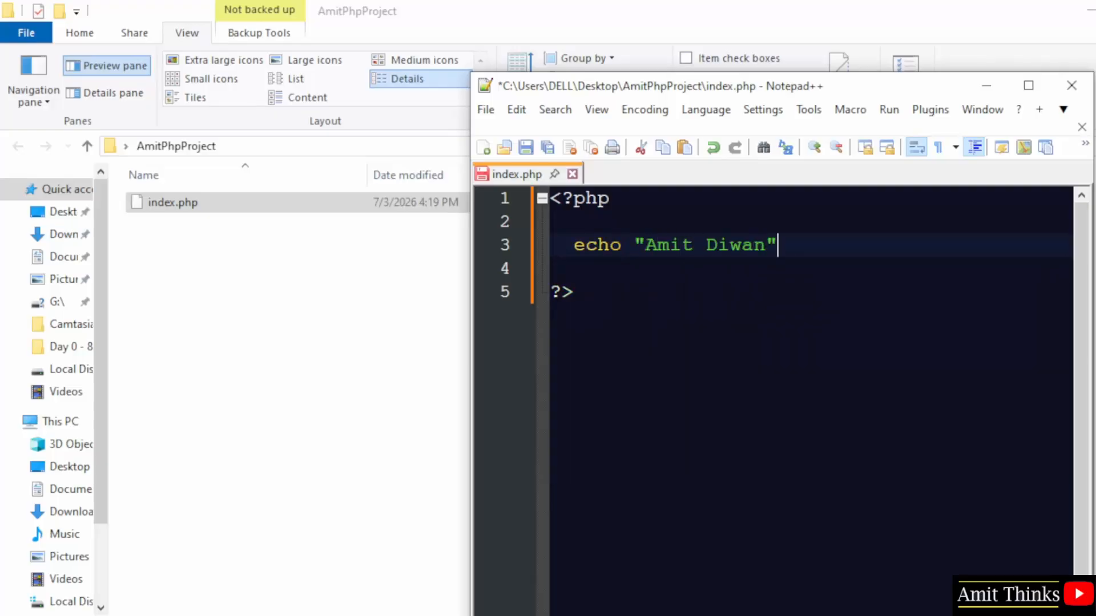
{"action": "left_click", "coordinate": [486, 109]}
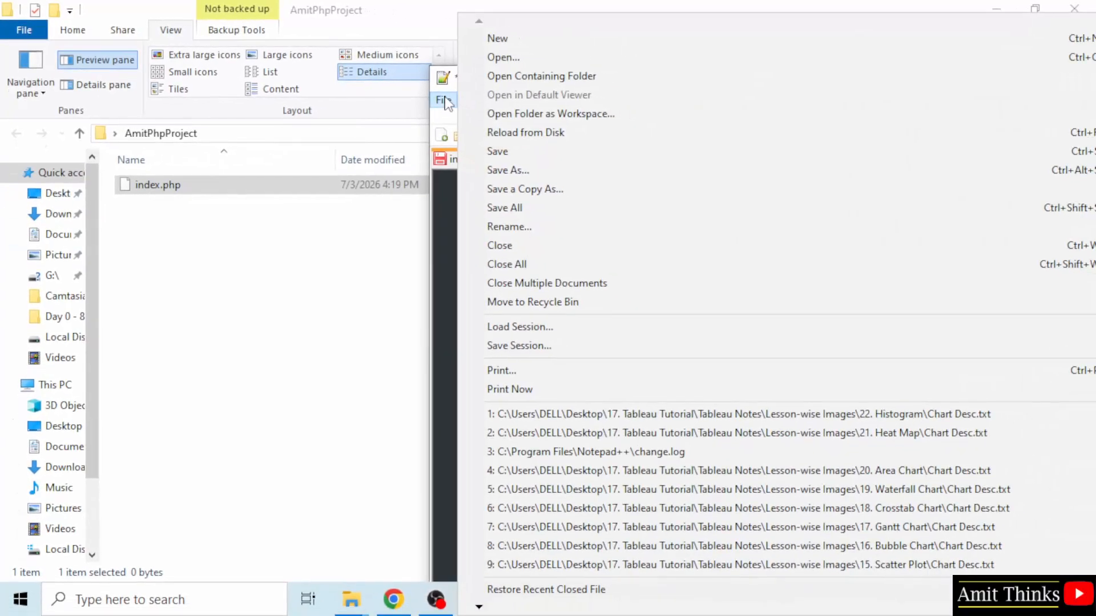
{"action": "left_click", "coordinate": [574, 208]}
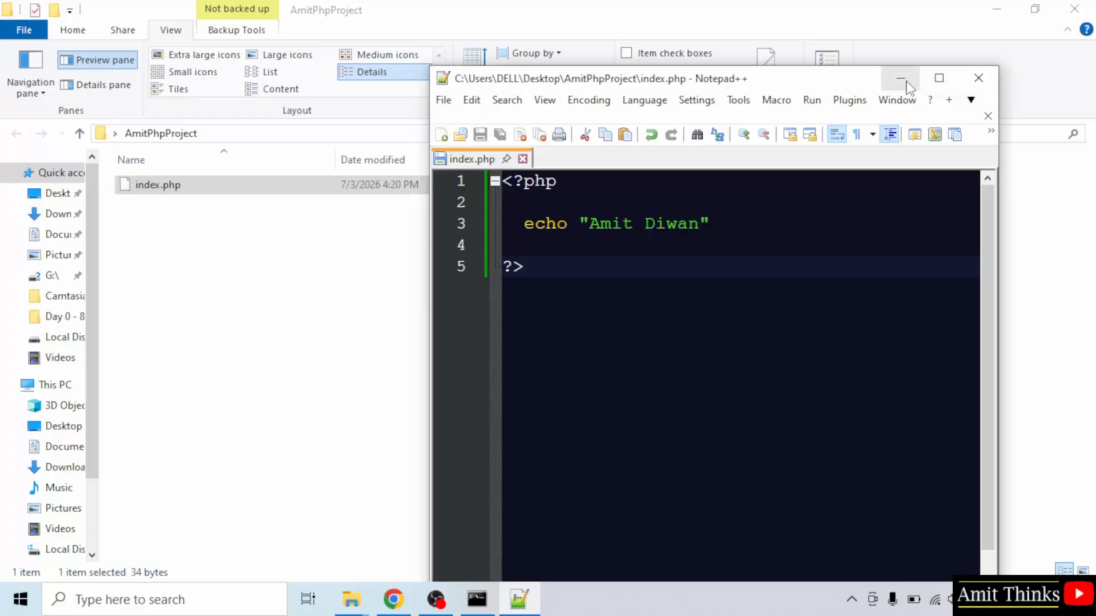
Step: Minimize the editor and copy the full path of the AmitPhpProject folder in File Explorer
{"action": "left_click", "coordinate": [902, 79]}
{"action": "left_click", "coordinate": [675, 135]}
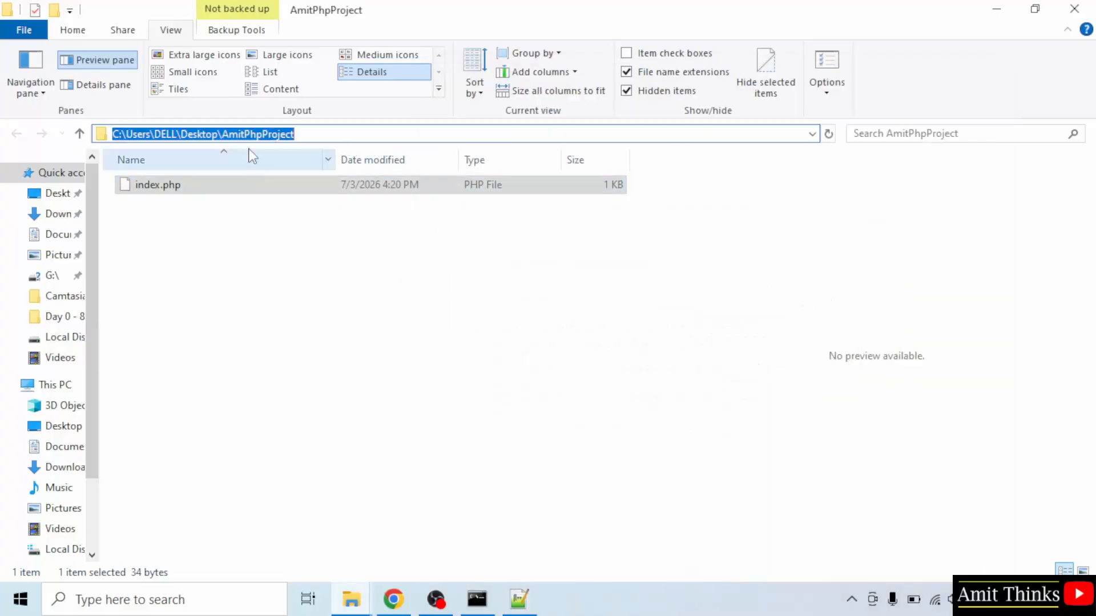
{"action": "right_click", "coordinate": [263, 132]}
{"action": "left_click", "coordinate": [302, 186]}
{"action": "left_click", "coordinate": [396, 286]}
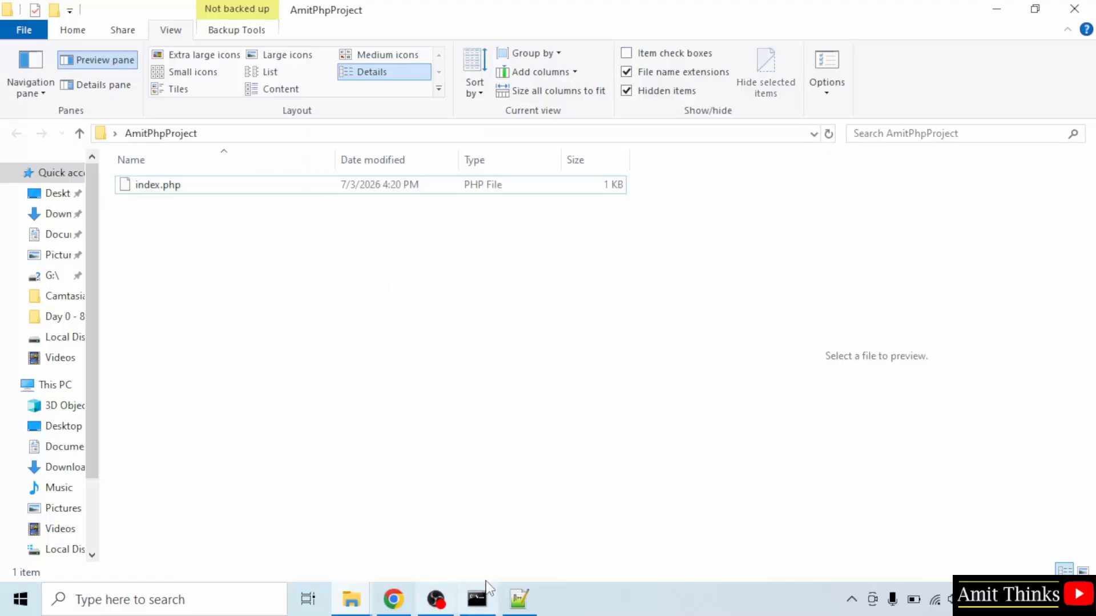
Step: Switch to Command Prompt, move its window aside, and change directory with cd to C:\Users\DELL\Desktop\AmitPhpProject
{"action": "left_click", "coordinate": [477, 598]}
{"action": "left_click_drag", "start_coordinate": [528, 101], "coordinate": [890, 95]}
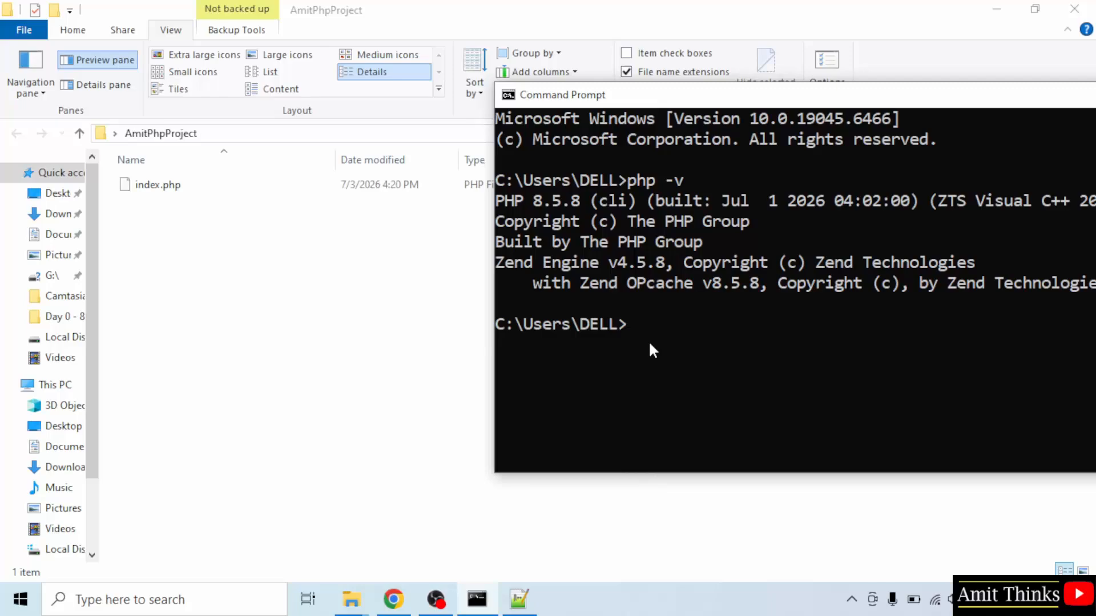
{"action": "key", "text": "ctrl+v"}
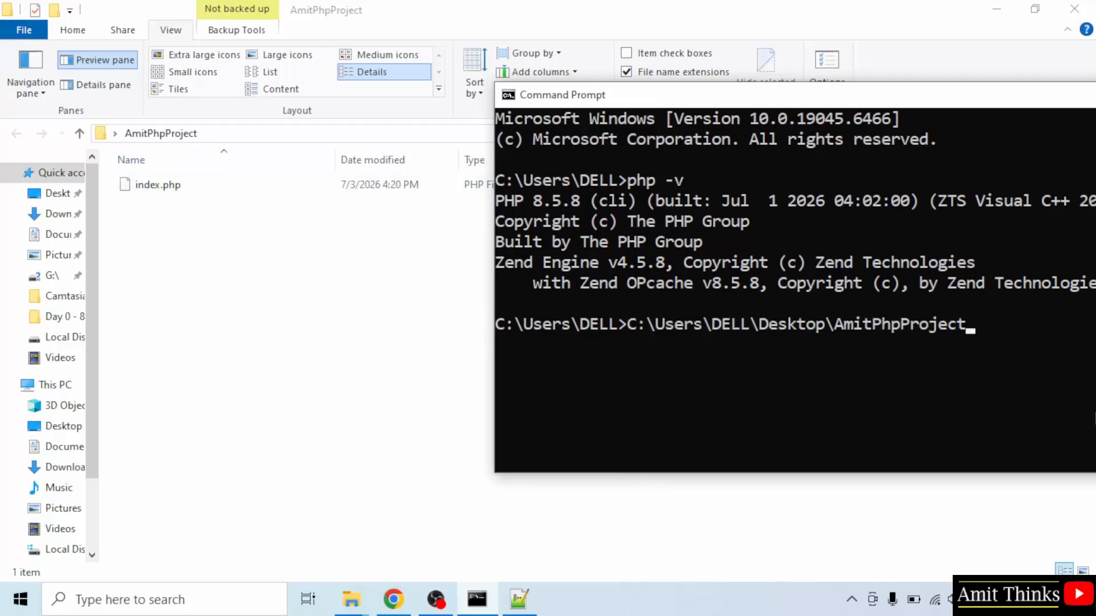
{"action": "key", "text": "Return"}
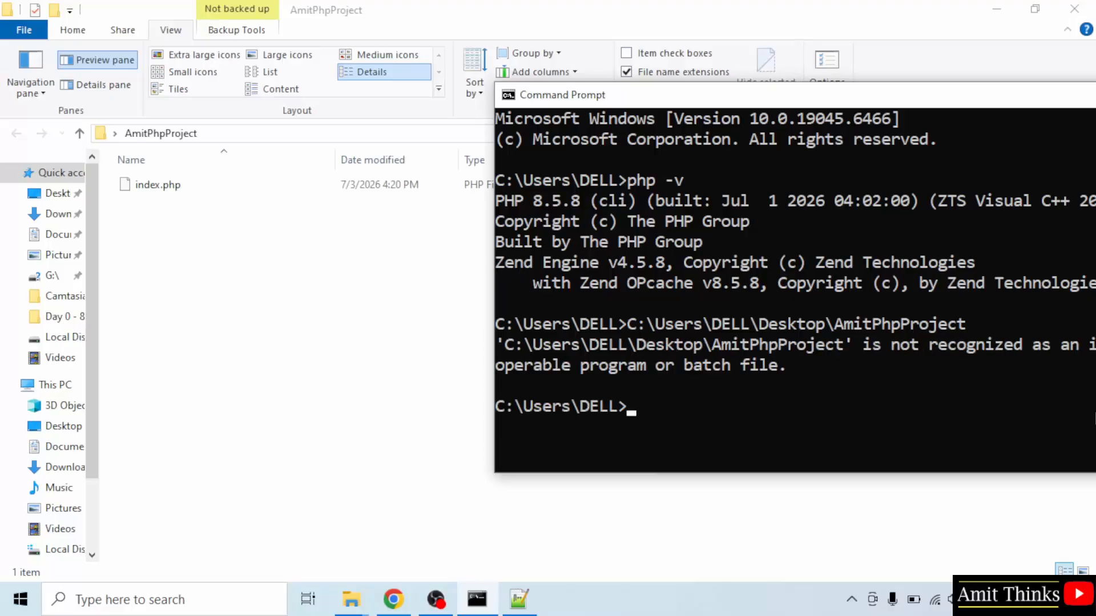
{"action": "type", "text": "cd"}
{"action": "key", "text": "ctrl+v"}
{"action": "key", "text": "Return"}
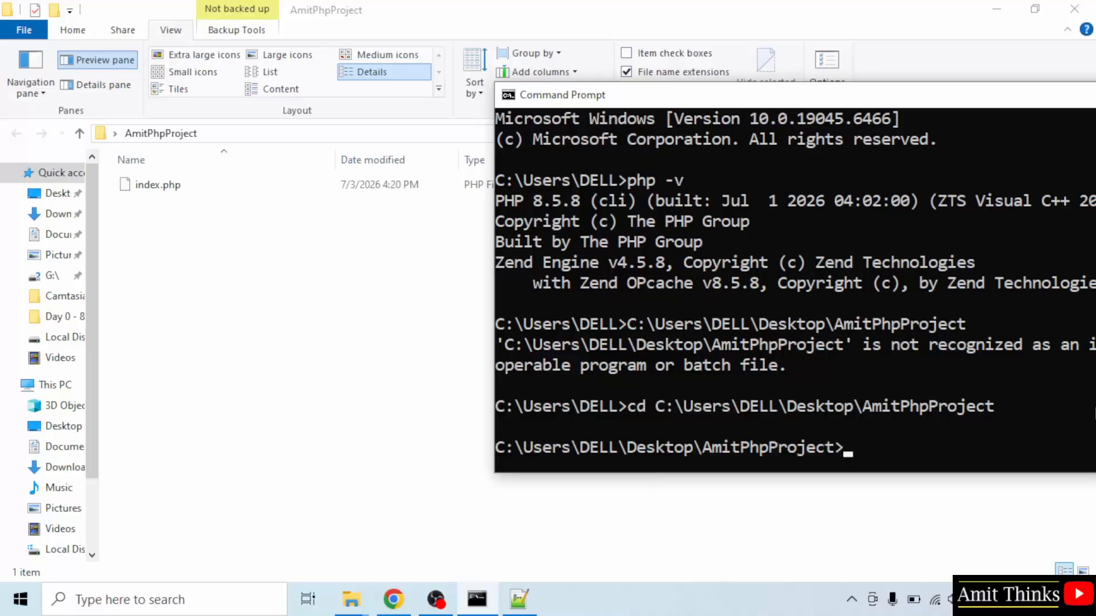
Step: List the project directory's contents with dir and highlight the index.php entry in the output
{"action": "scroll", "coordinate": [944, 421], "scroll_direction": "down", "scroll_amount": 2}
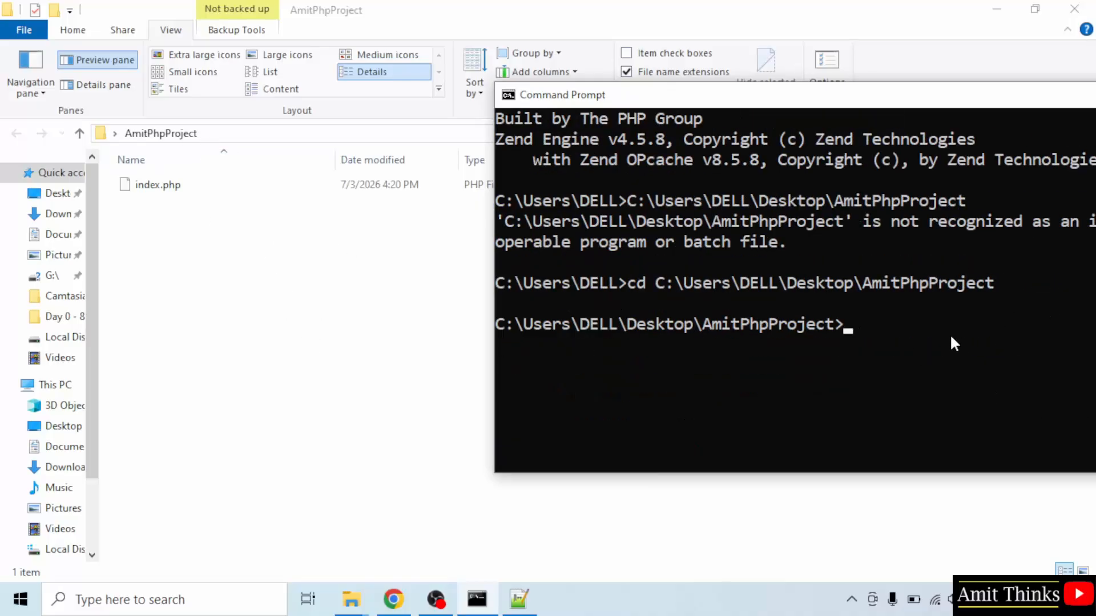
{"action": "type", "text": "dir"}
{"action": "key", "text": "Return"}
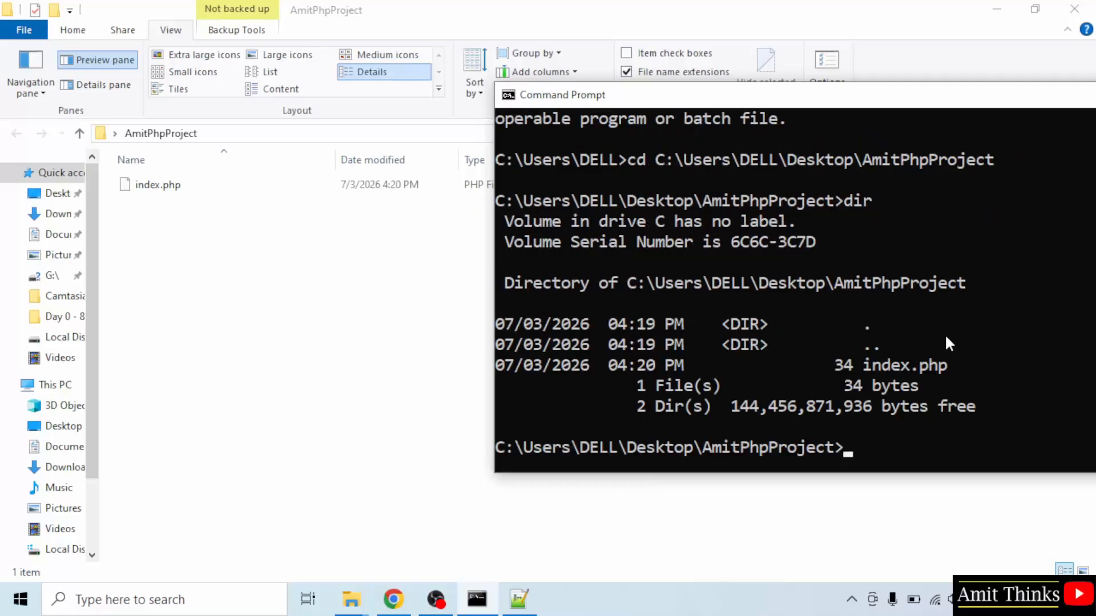
{"action": "left_click_drag", "start_coordinate": [855, 358], "coordinate": [974, 364]}
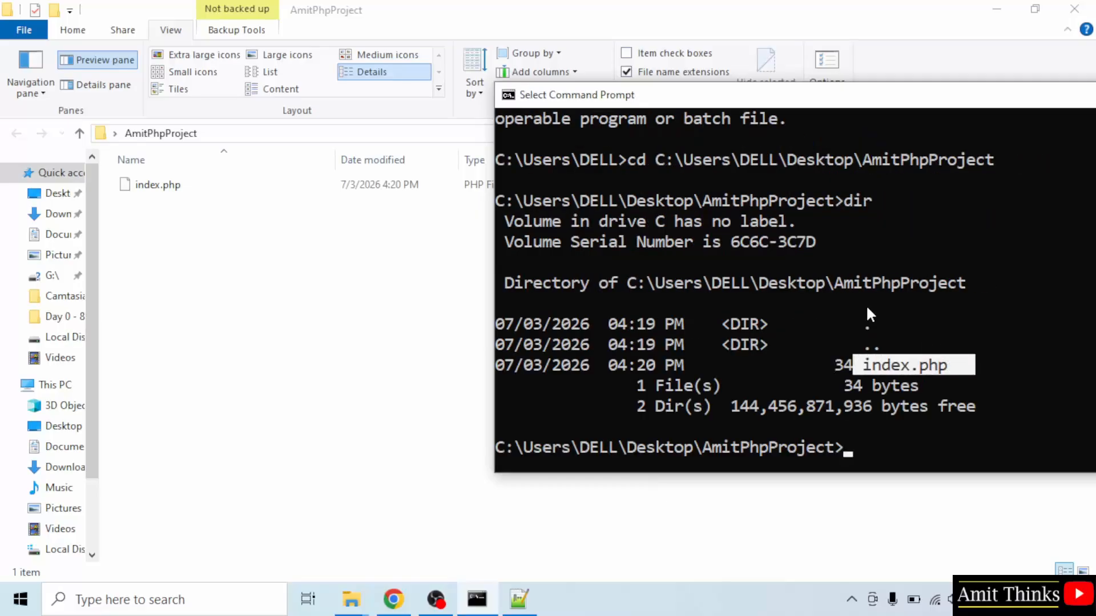
Step: Reposition the Command Prompt window and run the script with the command php index.php
{"action": "scroll", "coordinate": [870, 358], "scroll_direction": "down", "scroll_amount": 2}
{"action": "left_click_drag", "start_coordinate": [748, 83], "coordinate": [658, 169]}
{"action": "left_click", "coordinate": [882, 434]}
{"action": "type", "text": "php"}
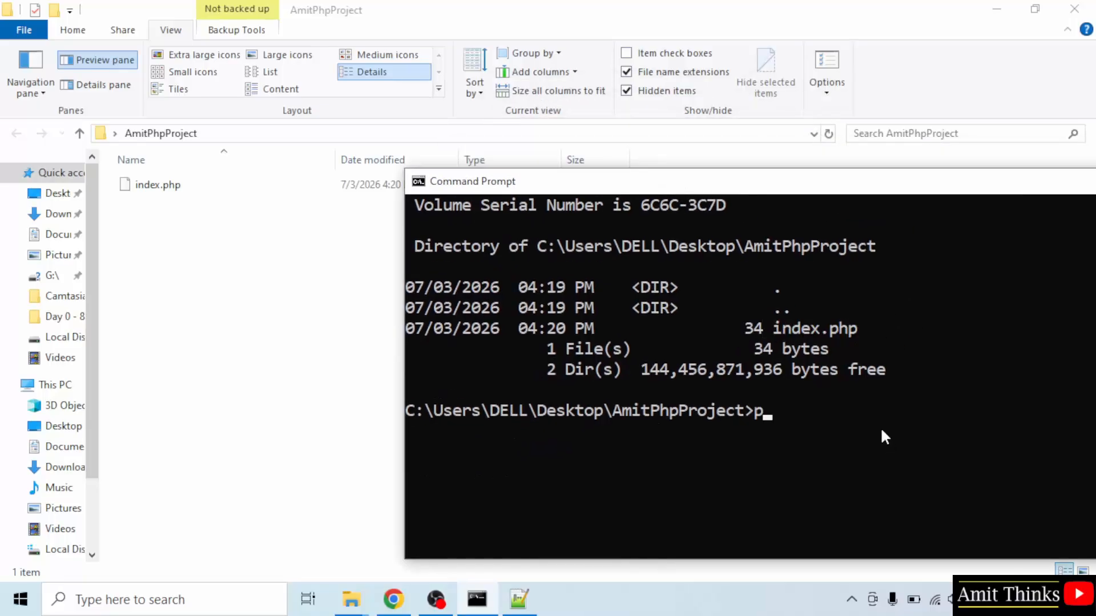
{"action": "type", "text": " index.php"}
{"action": "key", "text": "Return"}
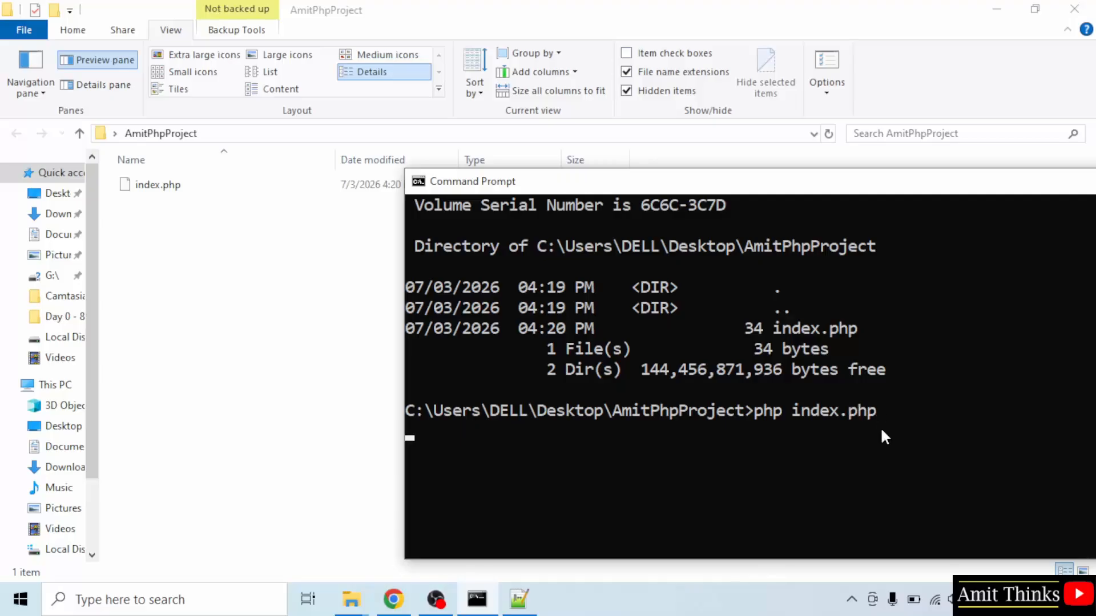
Step: Highlight the script's output in Command Prompt and compare it with the echo string in index.php in Notepad++
{"action": "left_click_drag", "start_coordinate": [517, 433], "coordinate": [408, 437]}
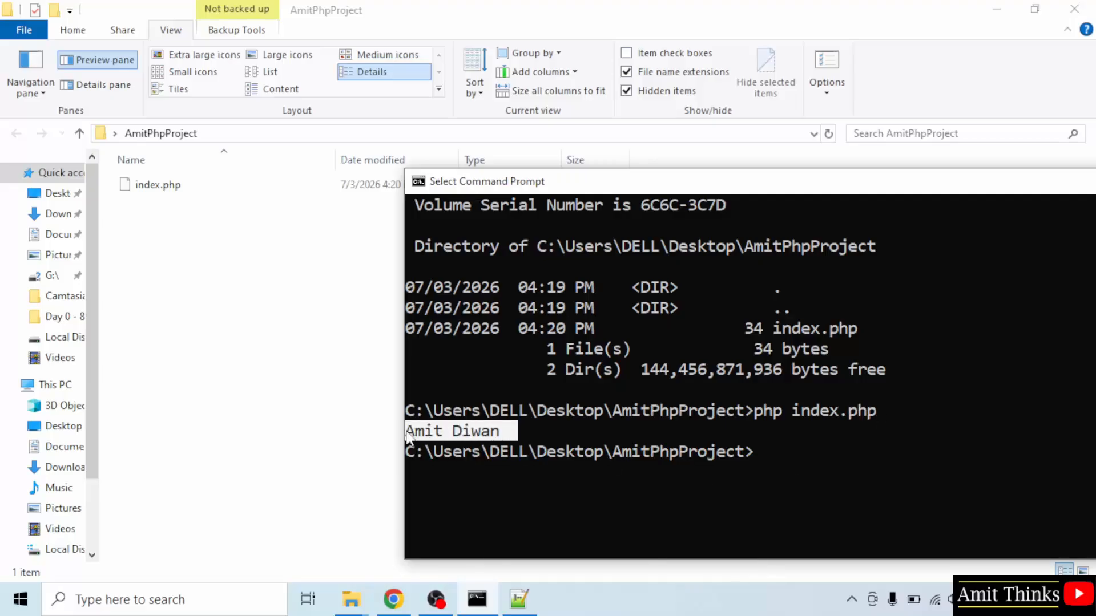
{"action": "left_click_drag", "start_coordinate": [518, 429], "coordinate": [407, 438]}
{"action": "left_click", "coordinate": [518, 599]}
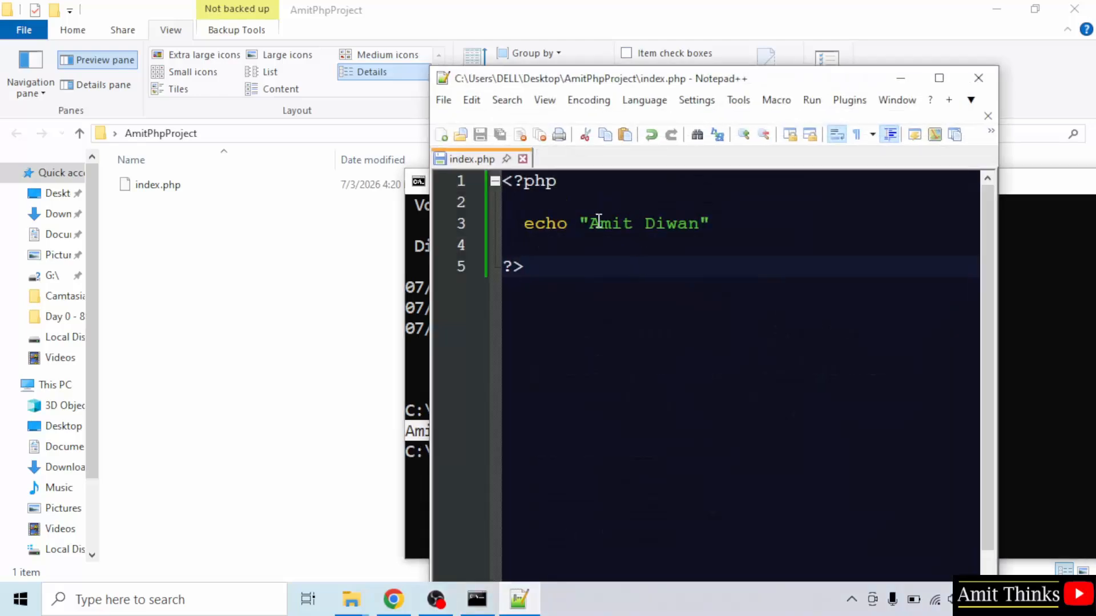
{"action": "left_click_drag", "start_coordinate": [590, 223], "coordinate": [704, 225]}
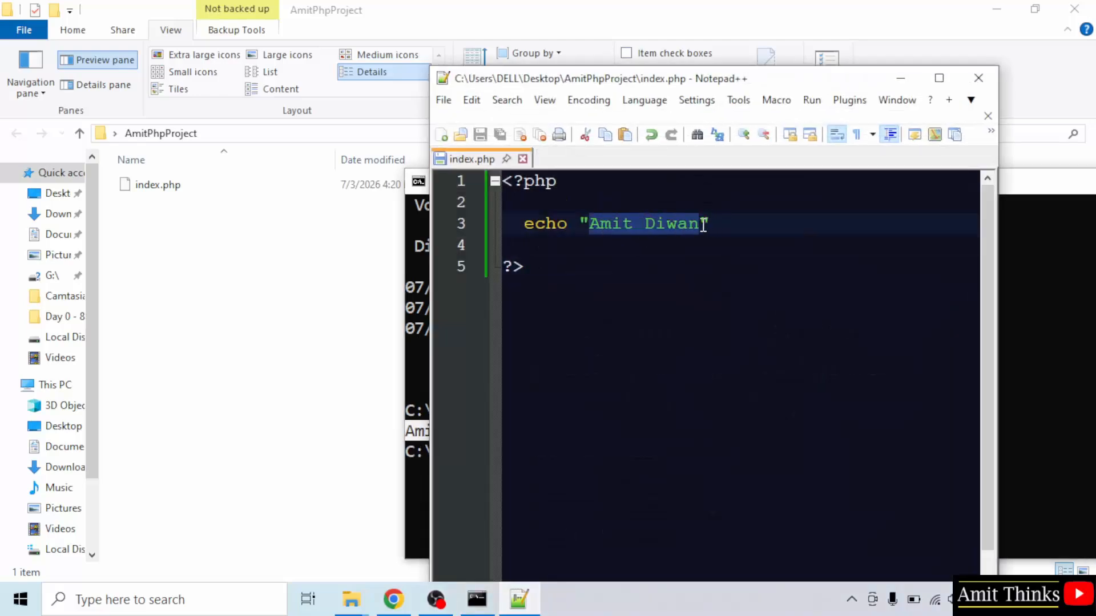
{"action": "left_click", "coordinate": [450, 102]}
{"action": "left_click", "coordinate": [446, 104]}
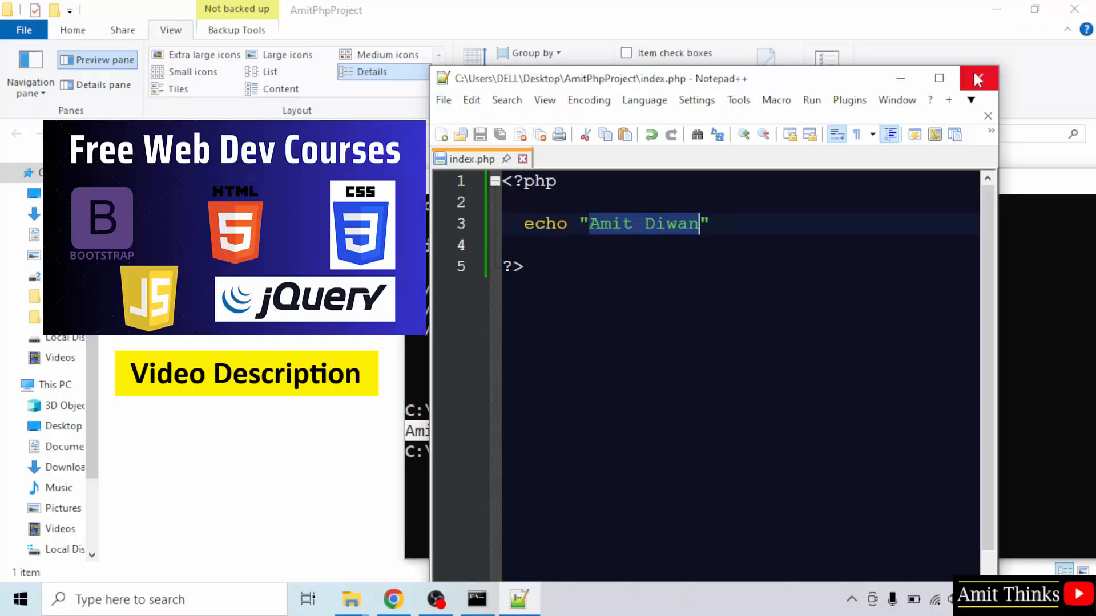
Step: Close the Notepad++ and Command Prompt windows
{"action": "left_click", "coordinate": [979, 79]}
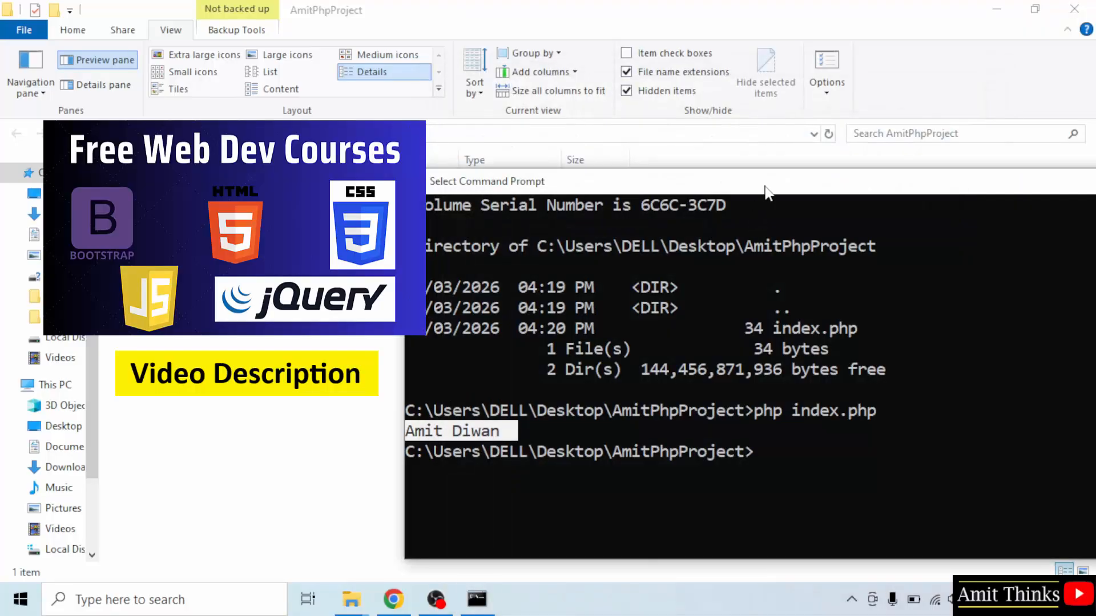
{"action": "left_click_drag", "start_coordinate": [765, 191], "coordinate": [504, 206]}
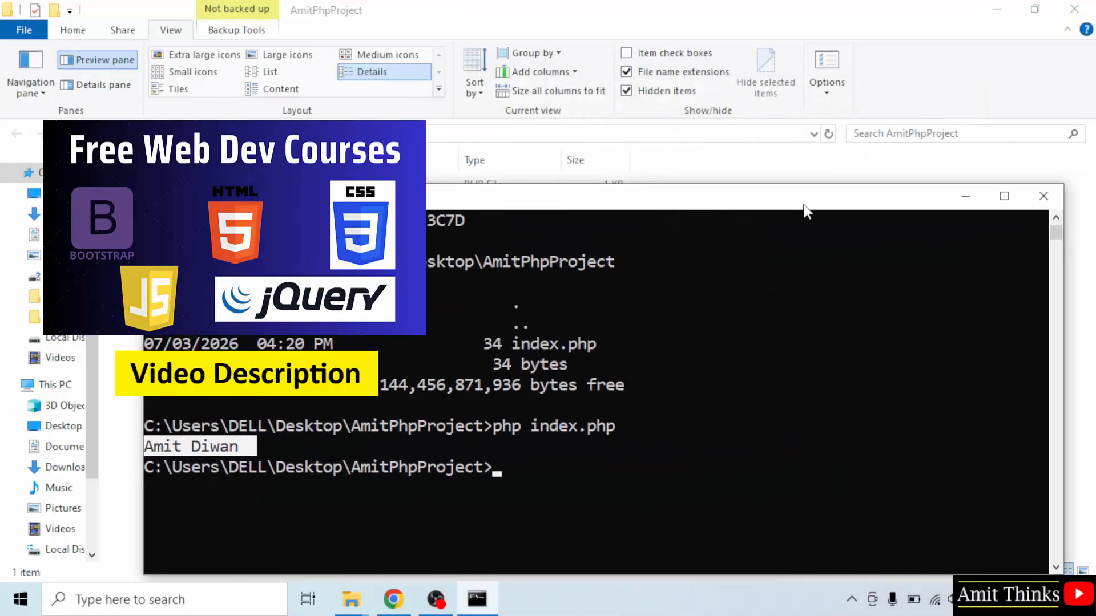
{"action": "left_click", "coordinate": [1044, 197]}
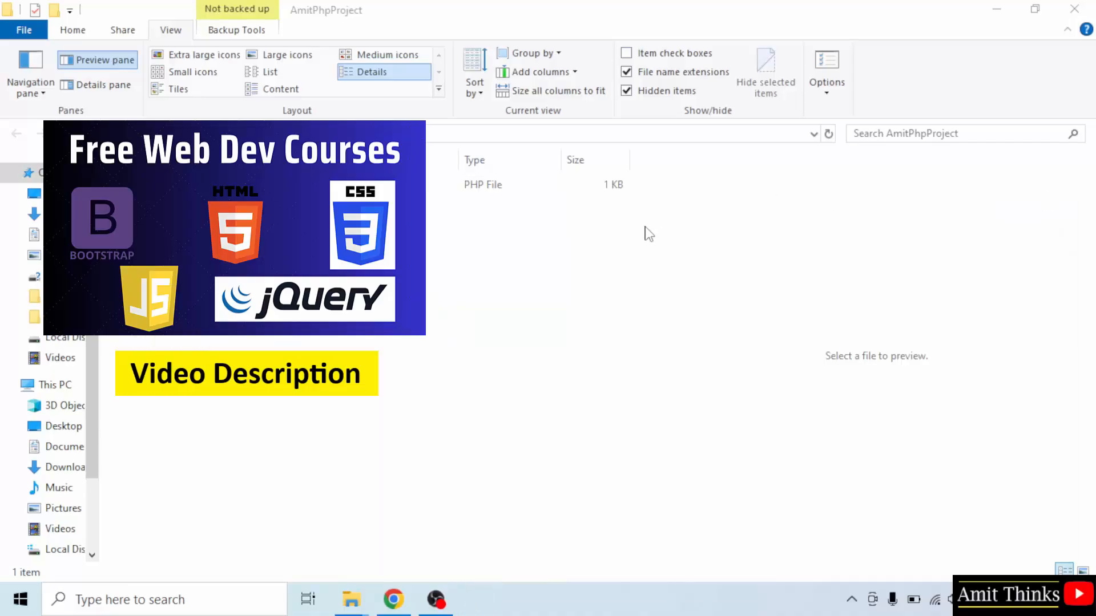